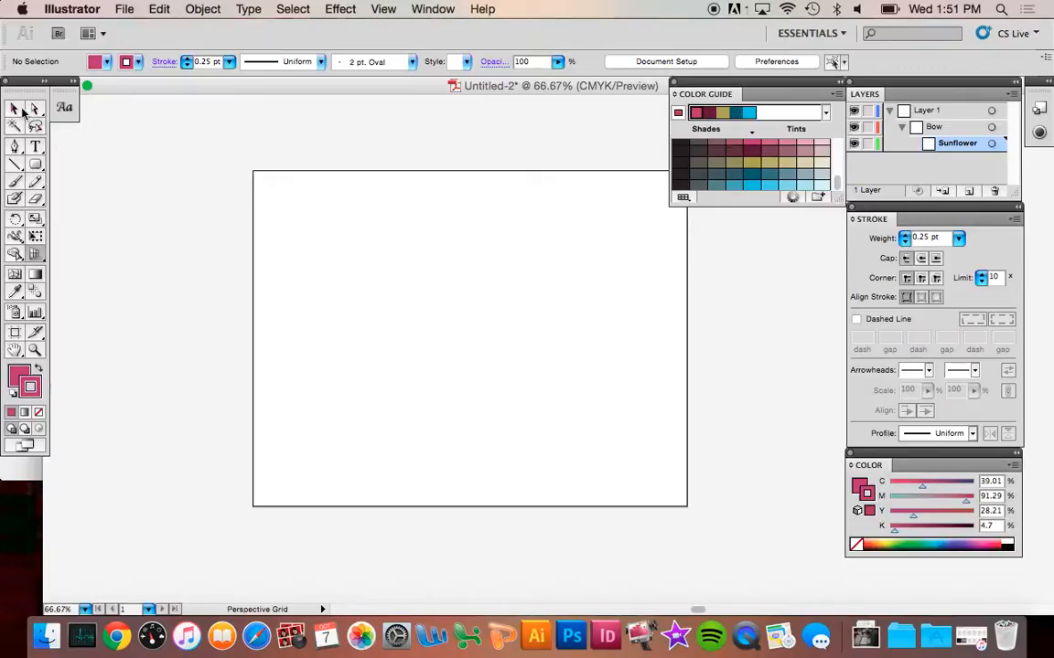
- Show the perspective grid and draw a trial rounded rectangle beside the left vanishing point, outside the artboard
{"action": "left_click", "coordinate": [42, 257]}
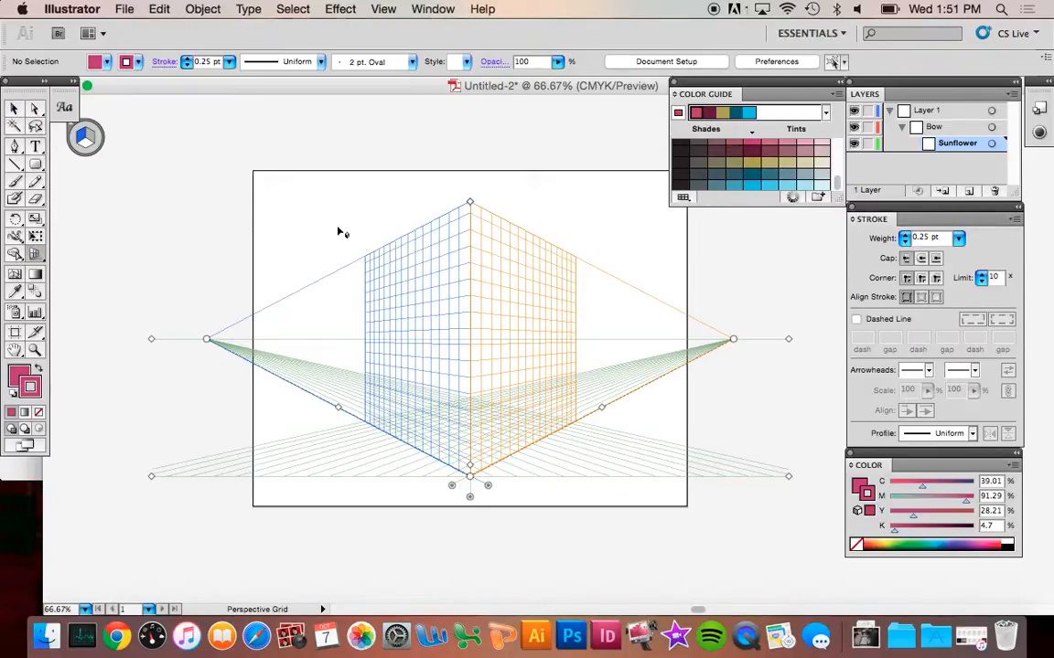
{"action": "left_click", "coordinate": [15, 109]}
{"action": "left_click_drag", "start_coordinate": [254, 155], "coordinate": [608, 405]}
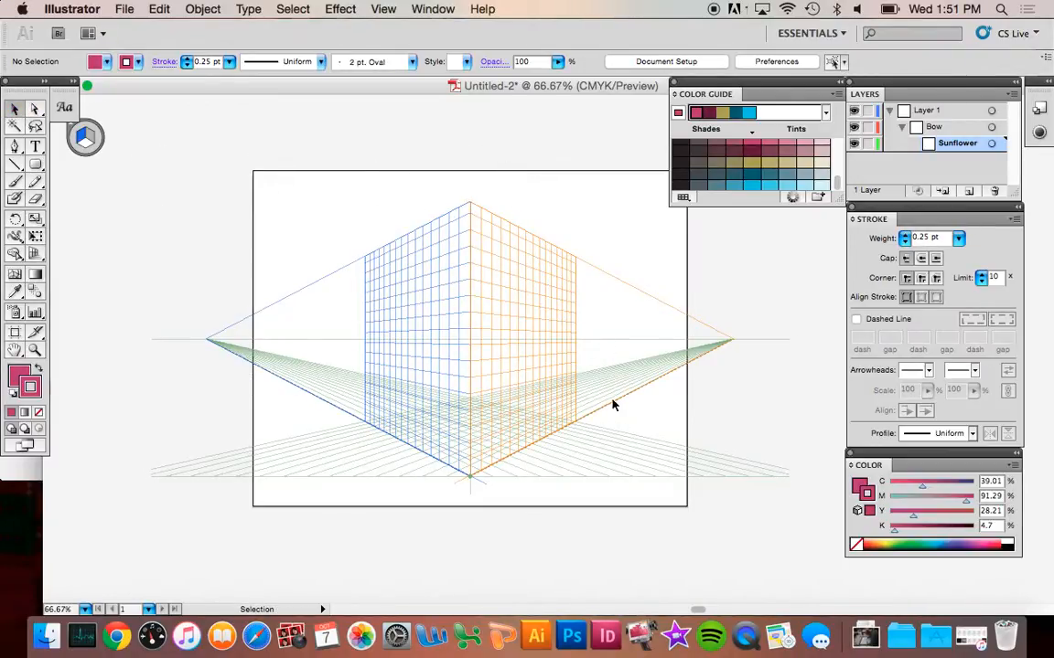
{"action": "left_click", "coordinate": [35, 166]}
{"action": "left_click_drag", "start_coordinate": [195, 213], "coordinate": [211, 342]}
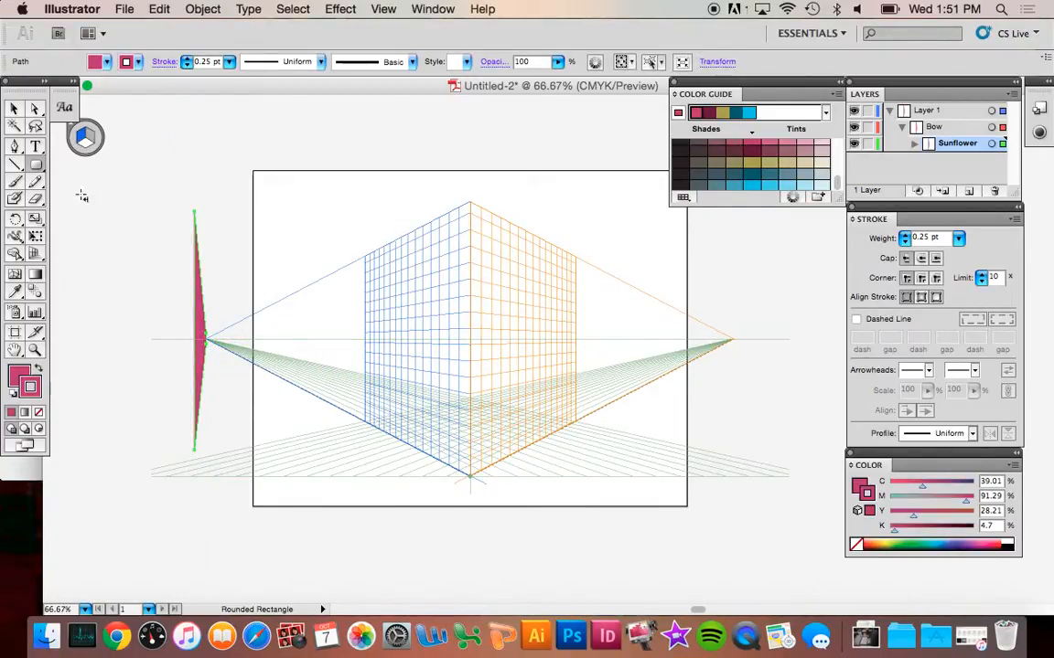
- Hide the perspective grid and delete the trial shape beside the artboard
{"action": "left_click", "coordinate": [35, 253]}
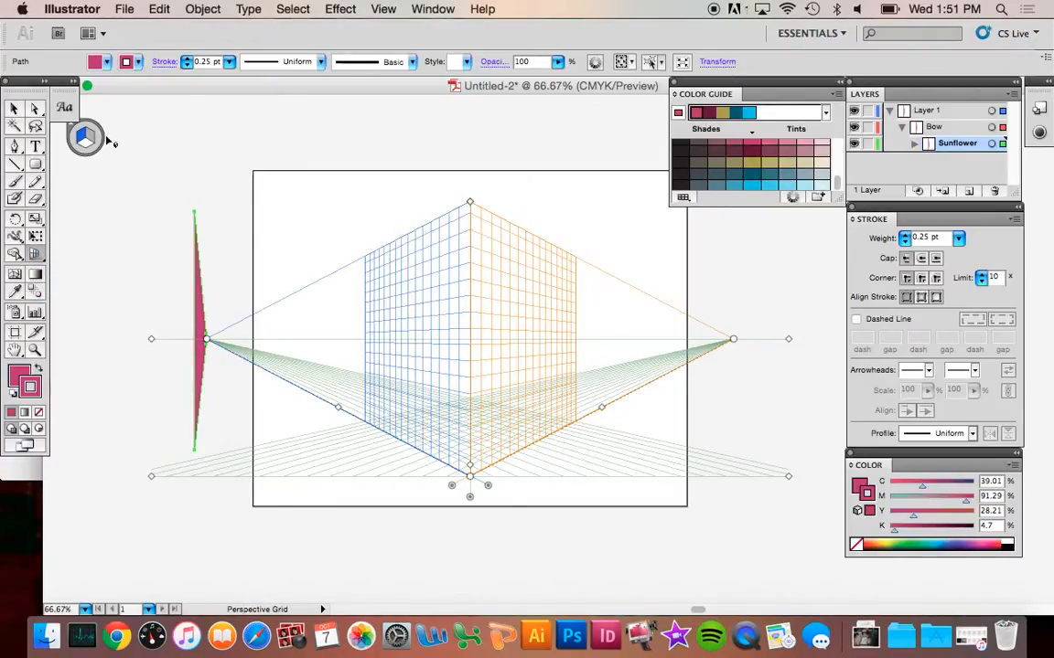
{"action": "left_click_drag", "start_coordinate": [126, 92], "coordinate": [122, 108]}
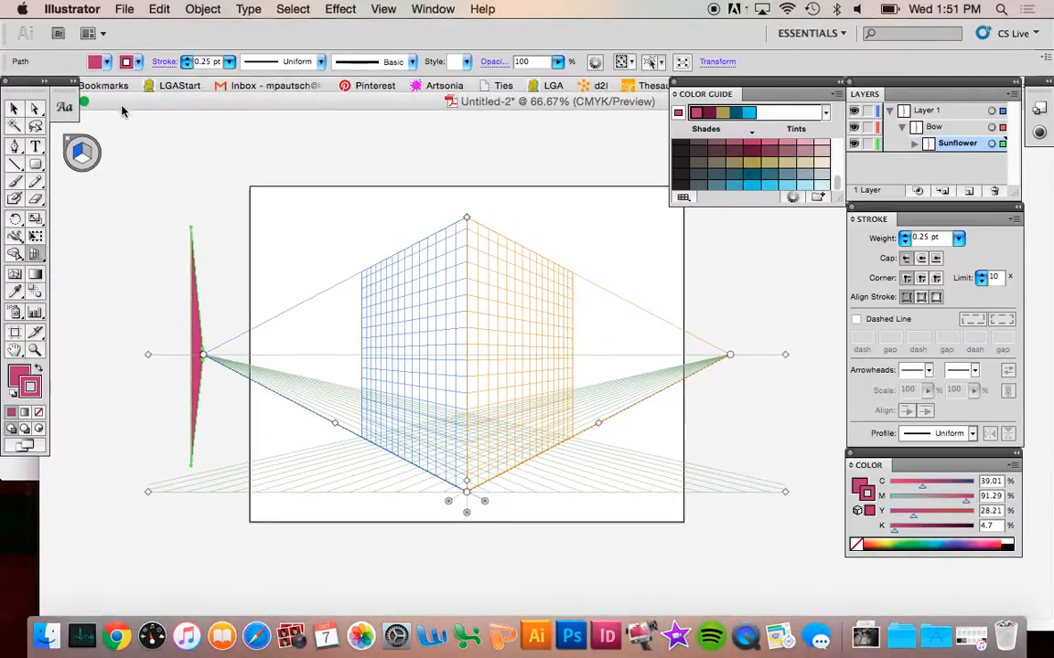
{"action": "left_click", "coordinate": [71, 145]}
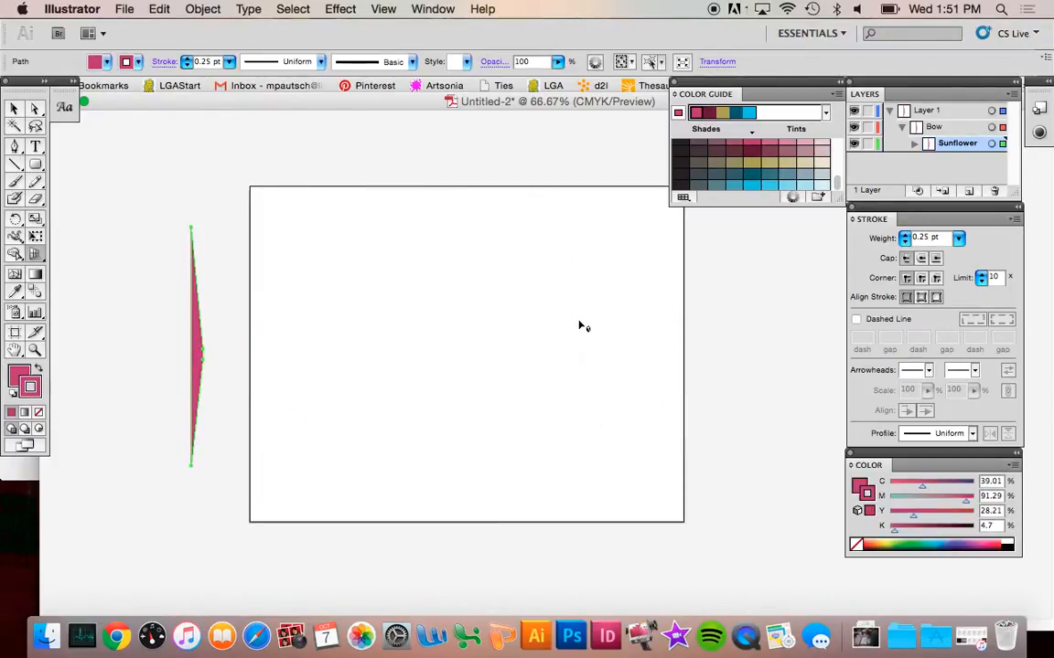
{"action": "left_click", "coordinate": [13, 108]}
{"action": "key", "text": "Delete"}
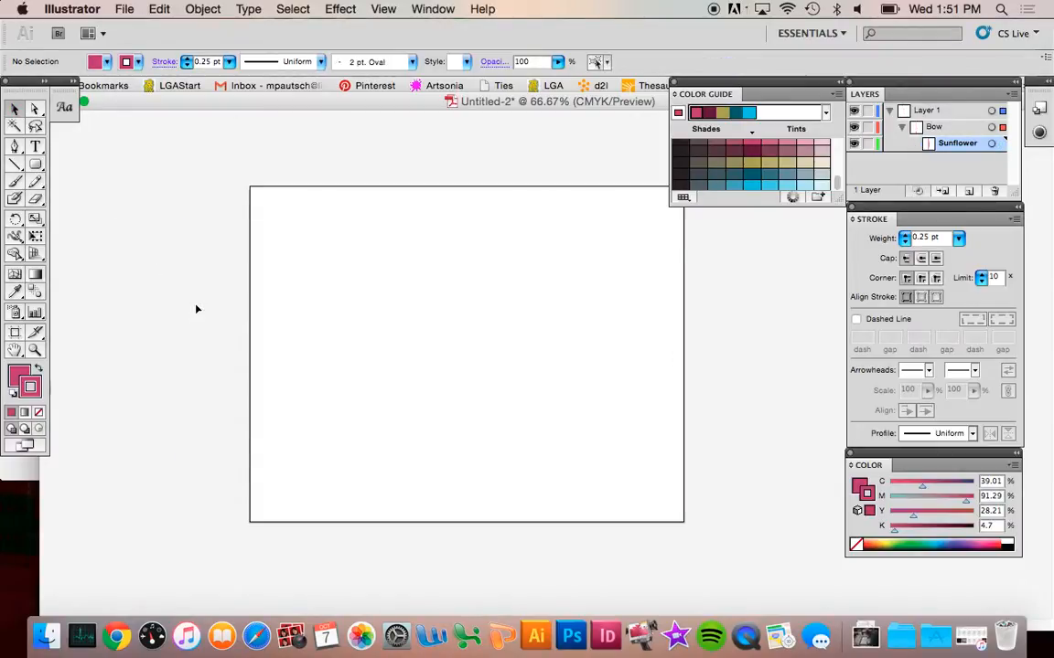
- Show the two-point perspective grid, move both vanishing points inward and lower the grid's top edge
{"action": "left_click", "coordinate": [35, 254]}
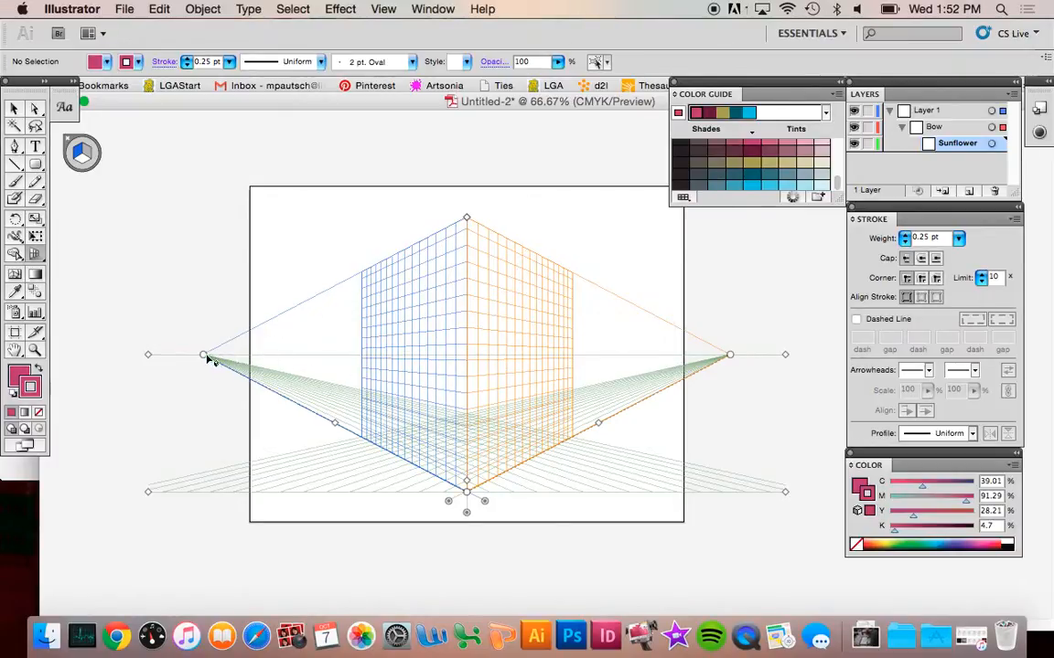
{"action": "left_click_drag", "start_coordinate": [205, 359], "coordinate": [289, 356]}
{"action": "left_click_drag", "start_coordinate": [732, 359], "coordinate": [682, 357]}
{"action": "left_click_drag", "start_coordinate": [467, 220], "coordinate": [466, 279]}
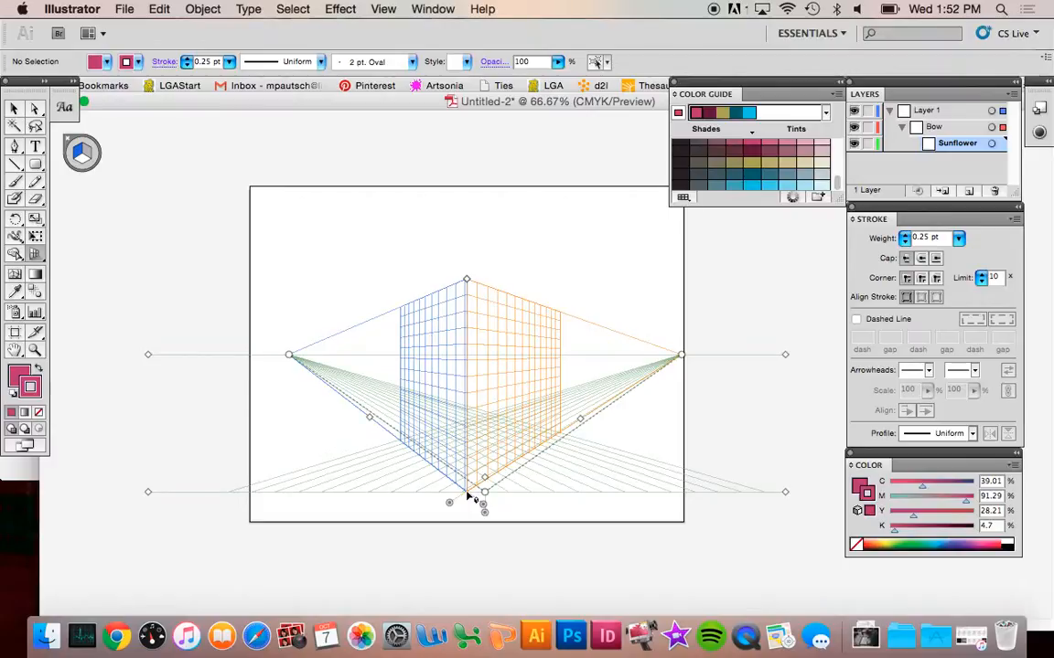
- Raise the grid's horizontal plane and shorten the left plane's extent toward the central corner
{"action": "left_click_drag", "start_coordinate": [485, 518], "coordinate": [494, 477]}
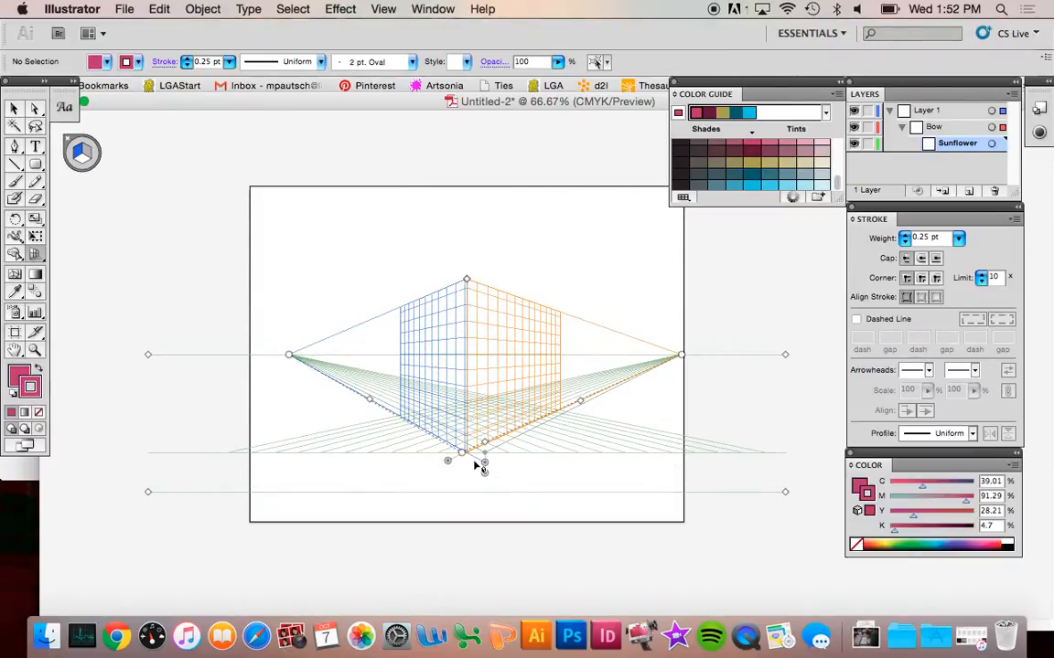
{"action": "mouse_move", "coordinate": [414, 416]}
{"action": "left_mouse_down"}
{"action": "mouse_move", "coordinate": [446, 435]}
{"action": "mouse_move", "coordinate": [395, 416]}
{"action": "left_mouse_up"}
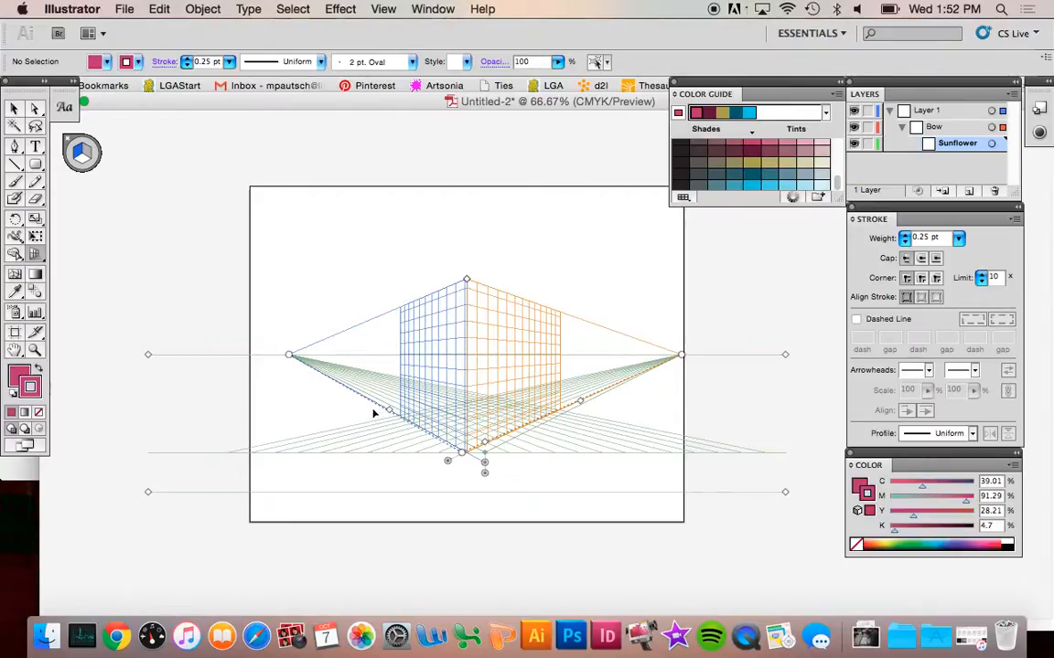
{"action": "mouse_move", "coordinate": [578, 404]}
{"action": "left_mouse_down"}
{"action": "mouse_move", "coordinate": [491, 433]}
{"action": "mouse_move", "coordinate": [570, 406]}
{"action": "left_mouse_up"}
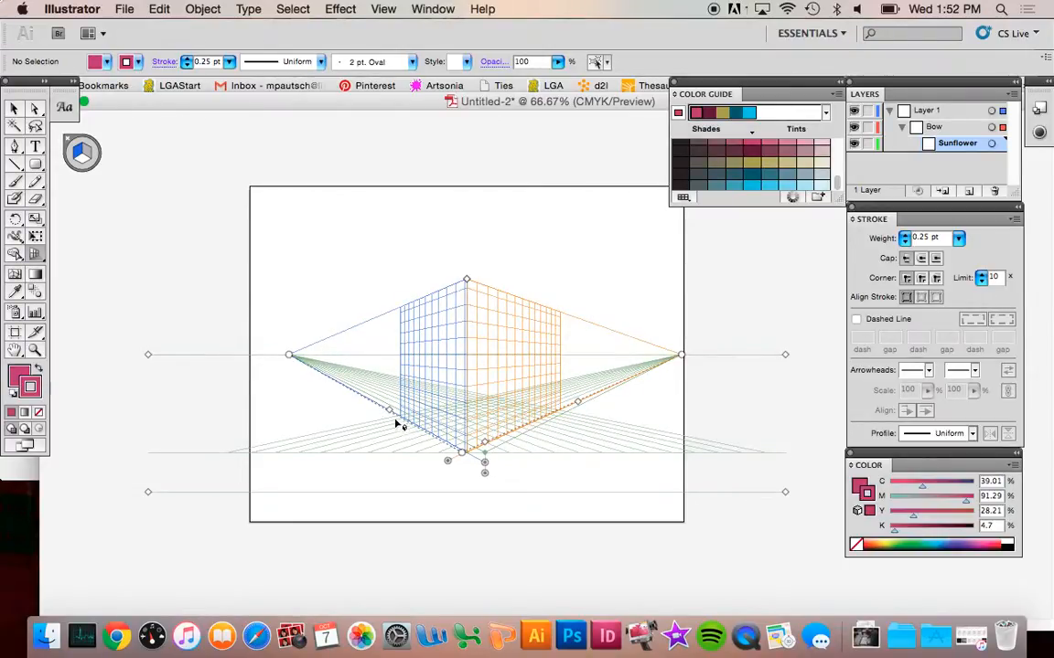
{"action": "left_click_drag", "start_coordinate": [390, 412], "coordinate": [430, 425]}
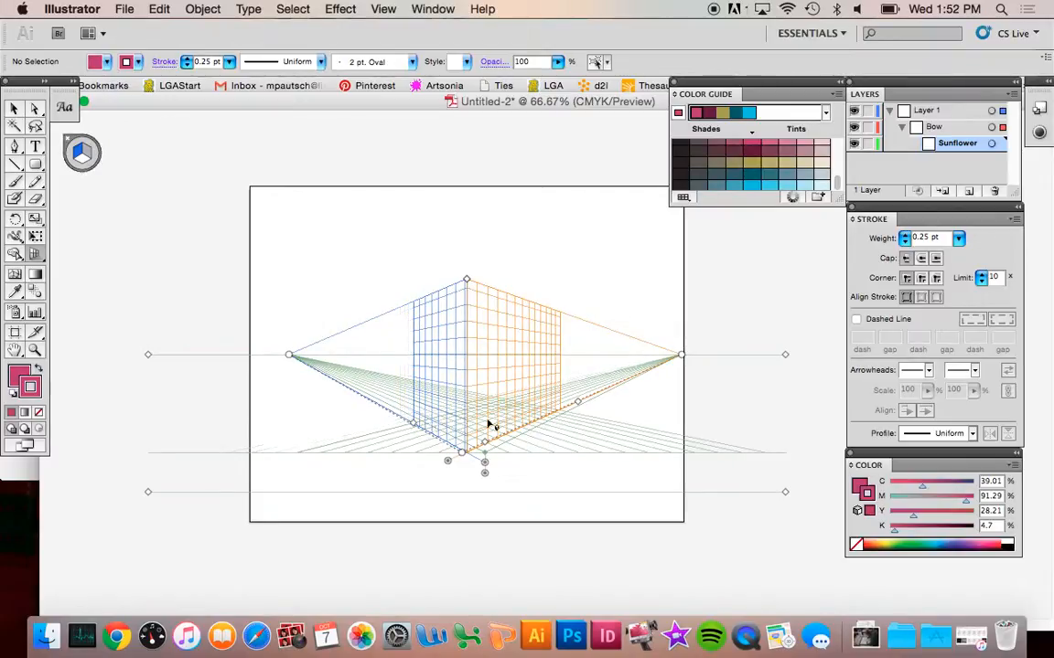
- Raise the grid's ground level, move the right vanishing point beyond the artboard, increase the grid height and lower the horizontal plane slightly
{"action": "left_click_drag", "start_coordinate": [788, 498], "coordinate": [775, 453]}
{"action": "left_click_drag", "start_coordinate": [672, 316], "coordinate": [791, 316]}
{"action": "left_click_drag", "start_coordinate": [459, 246], "coordinate": [454, 198]}
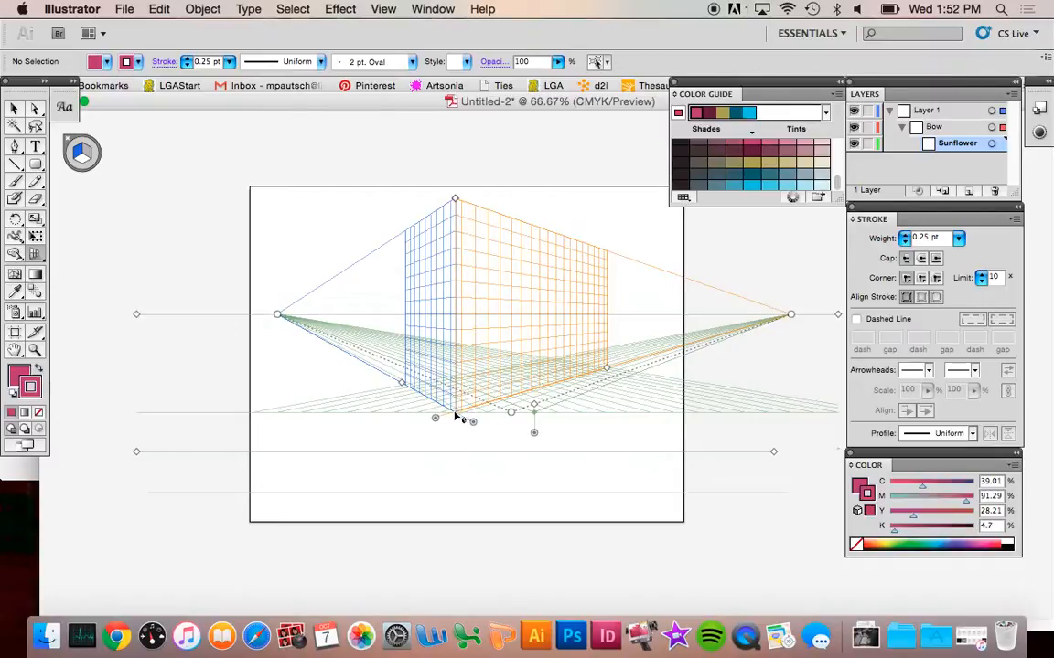
{"action": "left_click_drag", "start_coordinate": [536, 433], "coordinate": [537, 455]}
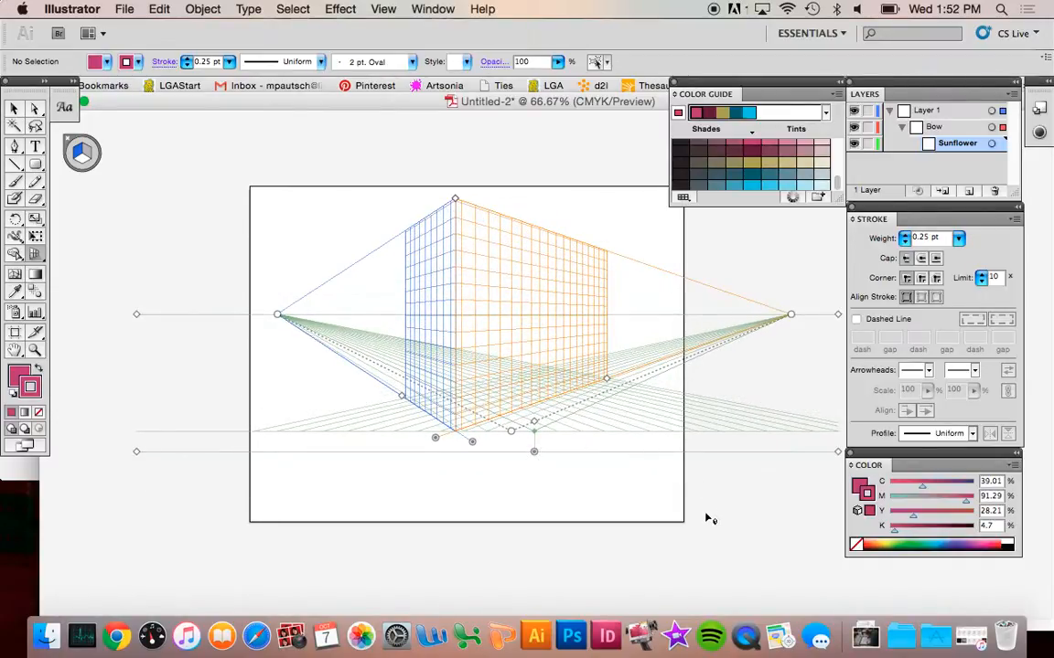
- Switch the active perspective plane between the side grids and the horizontal grid to demonstrate the plane selector
{"action": "left_click", "coordinate": [89, 161]}
{"action": "left_click", "coordinate": [79, 153]}
{"action": "left_click", "coordinate": [88, 157]}
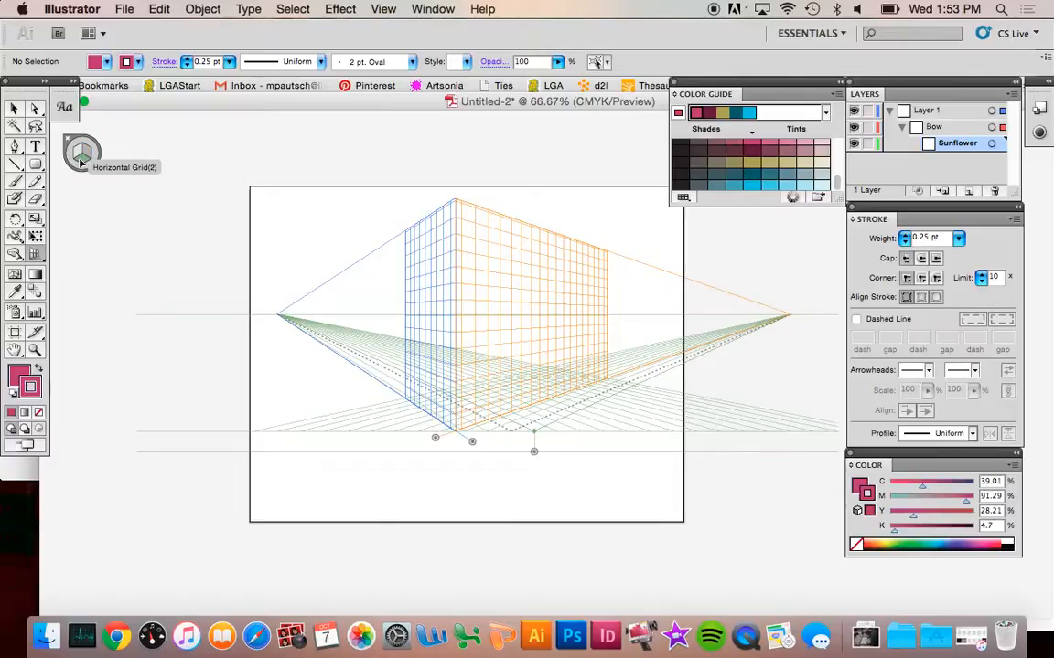
{"action": "left_click", "coordinate": [81, 162]}
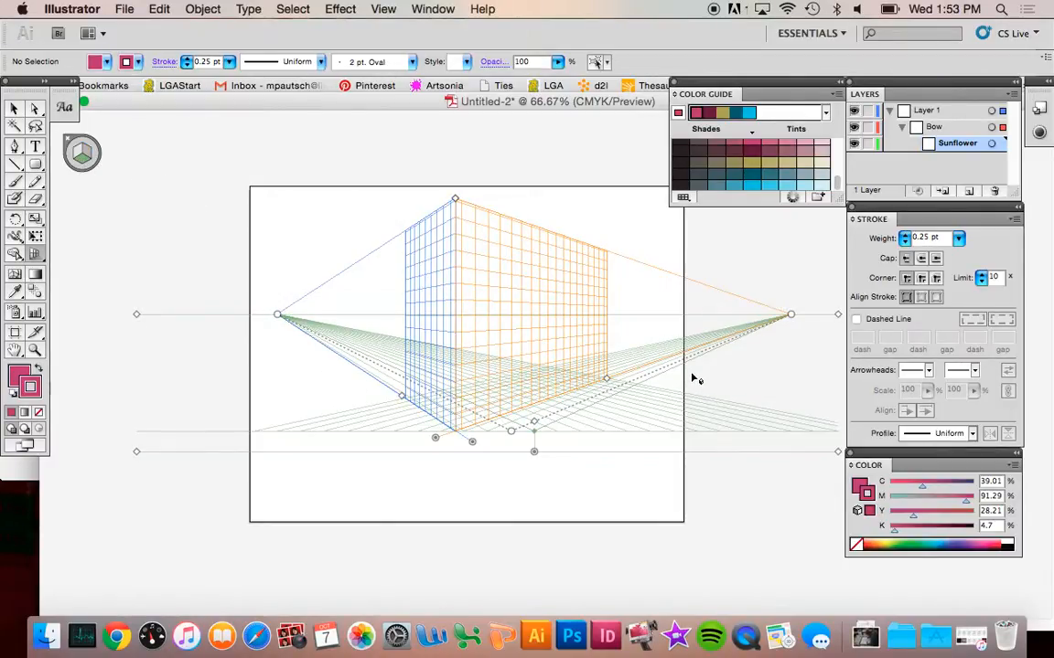
{"action": "left_click", "coordinate": [86, 143]}
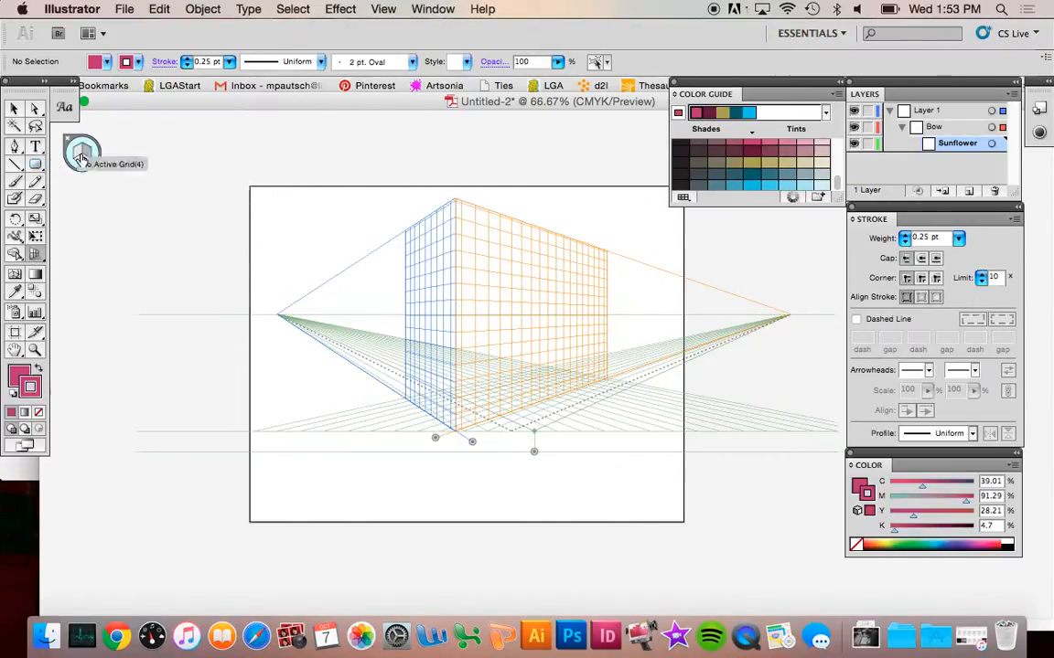
- Draw a full-height wall rectangle on the left grid plane and give its fill and stroke the dark mauve C 19.51, M 45.65, Y 14.11, K 52.35
{"action": "left_click_drag", "start_coordinate": [35, 165], "coordinate": [91, 170]}
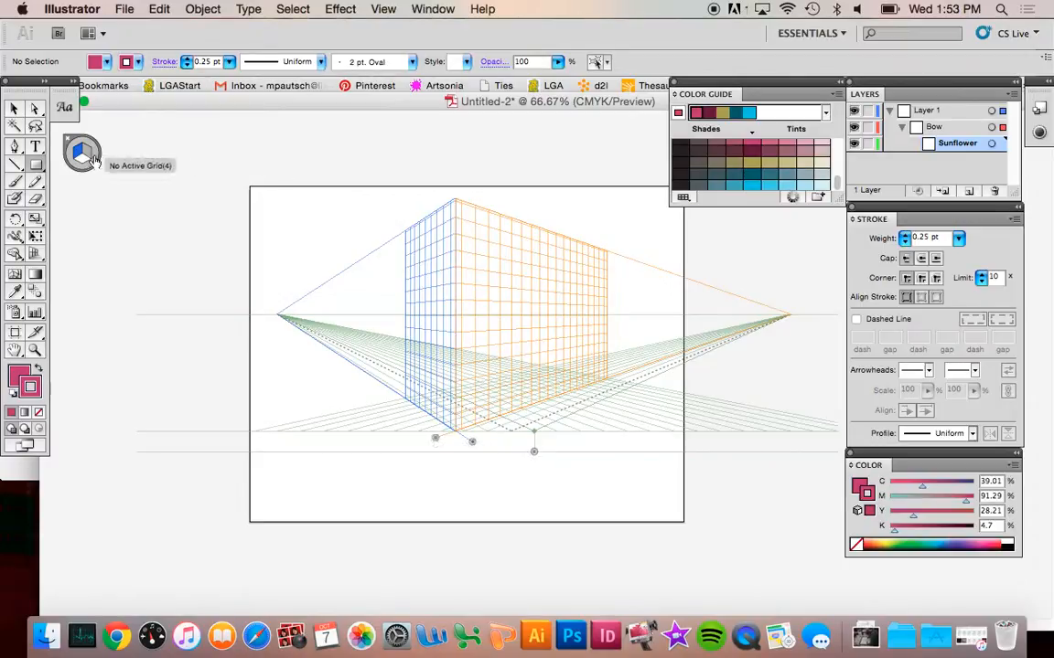
{"action": "left_click_drag", "start_coordinate": [456, 203], "coordinate": [371, 375]}
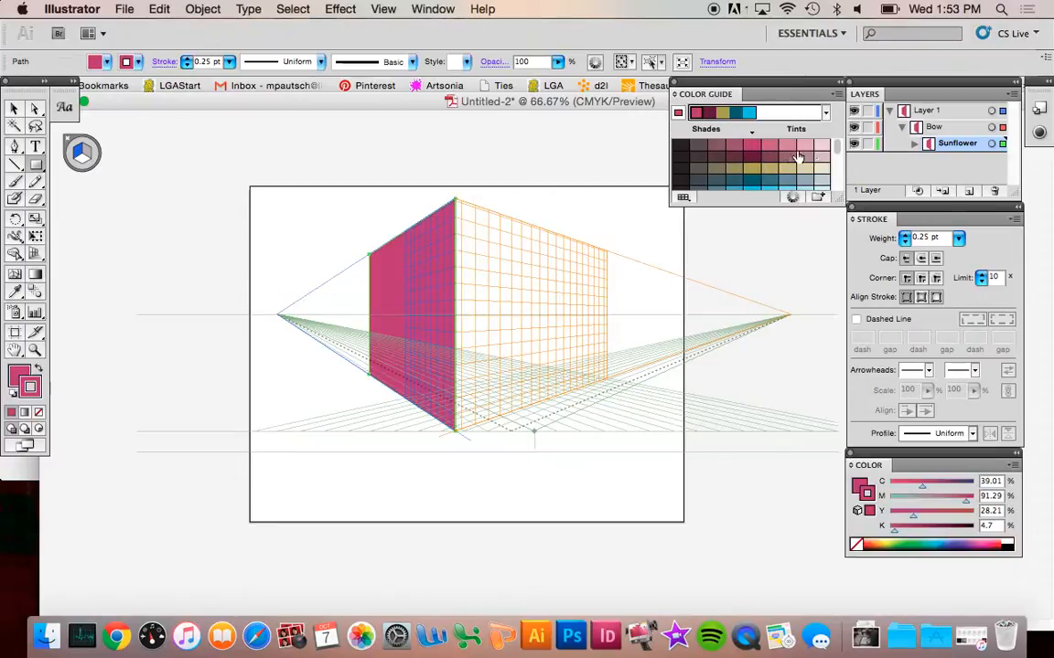
{"action": "left_click", "coordinate": [716, 148]}
{"action": "left_click", "coordinate": [15, 108]}
{"action": "left_click", "coordinate": [371, 242]}
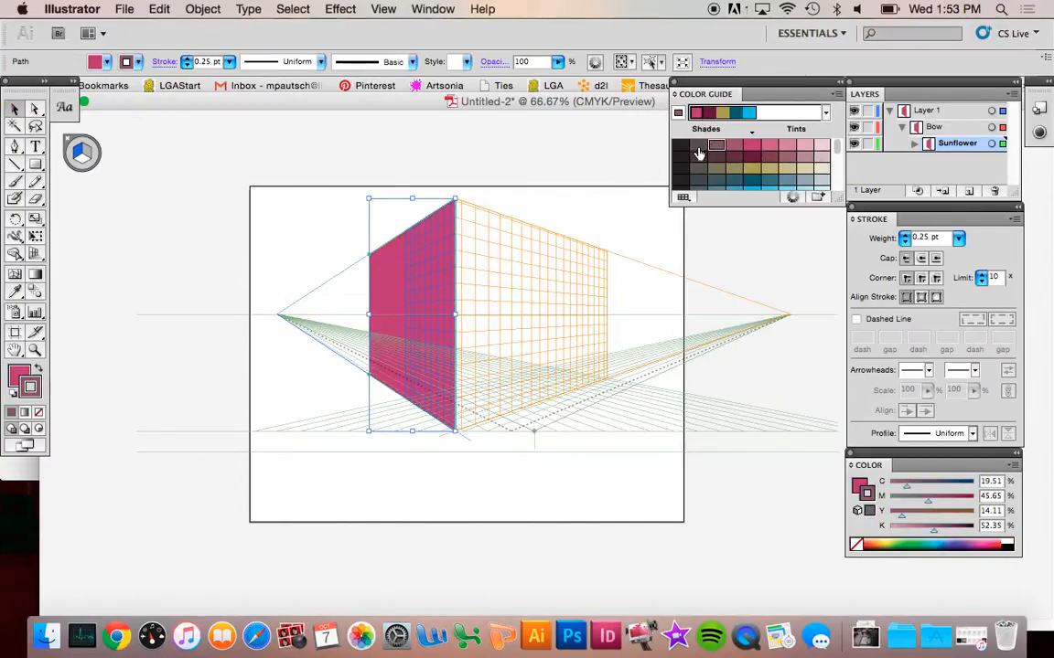
{"action": "left_click", "coordinate": [354, 280]}
{"action": "left_click", "coordinate": [393, 266]}
{"action": "left_click_drag", "start_coordinate": [31, 388], "coordinate": [20, 374]}
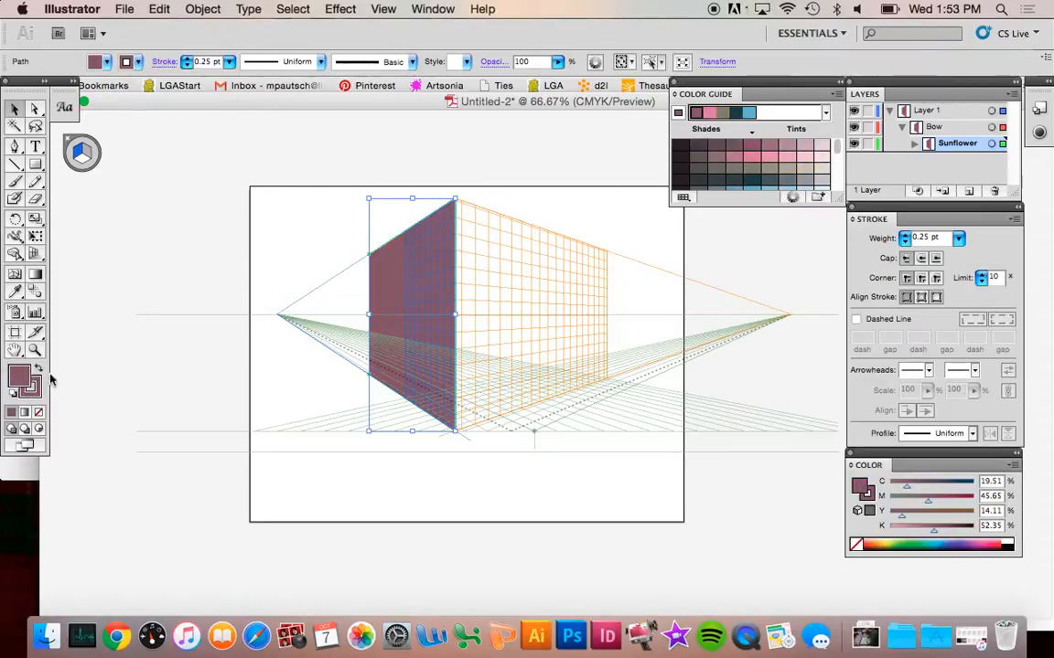
- Activate the right grid plane and draw a full-height wall rectangle from the central corner almost to the grid's outer edge
{"action": "left_click", "coordinate": [79, 136]}
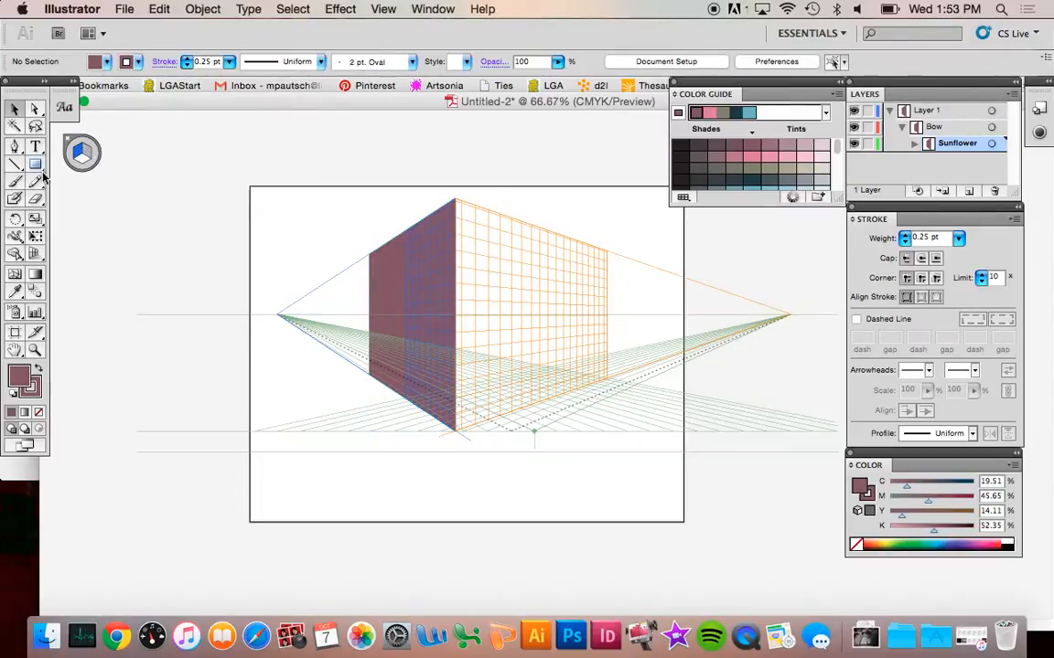
{"action": "left_click", "coordinate": [35, 251]}
{"action": "left_click", "coordinate": [84, 154]}
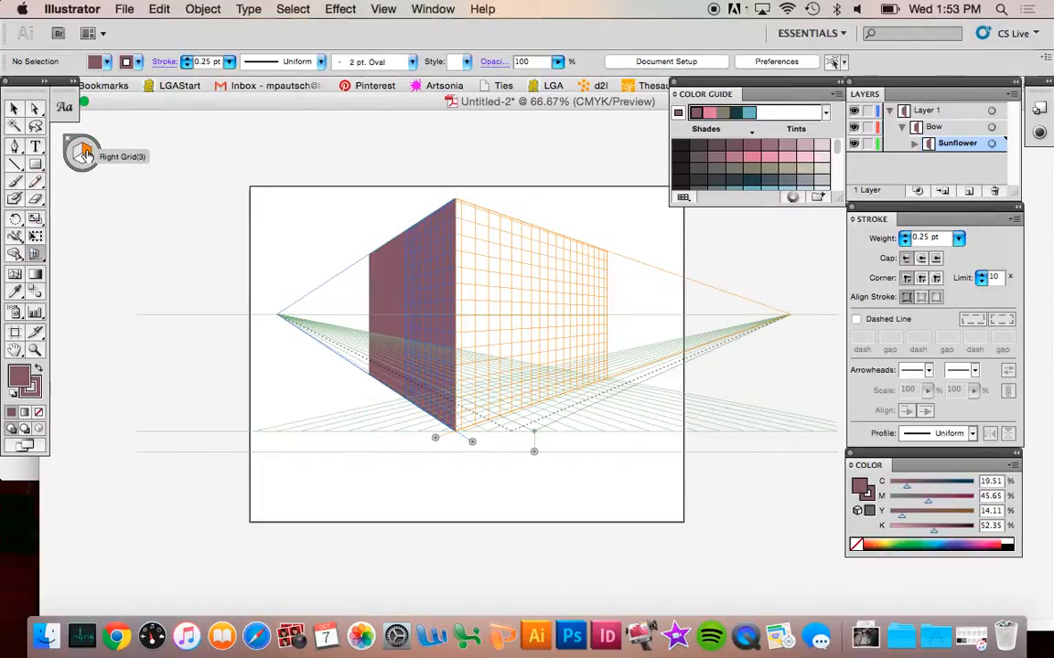
{"action": "left_click", "coordinate": [35, 164]}
{"action": "left_click_drag", "start_coordinate": [459, 205], "coordinate": [590, 389]}
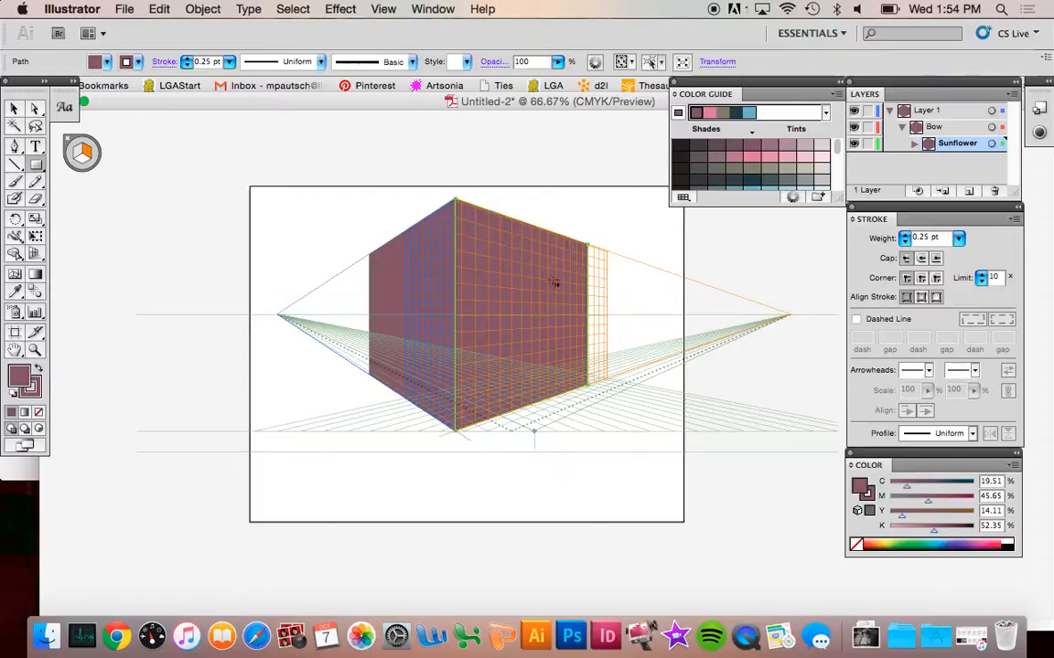
- Colour the right wall's fill and stroke pink with C 24.09, M 61.22, Y 15.88, K 0
{"action": "left_click", "coordinate": [751, 156]}
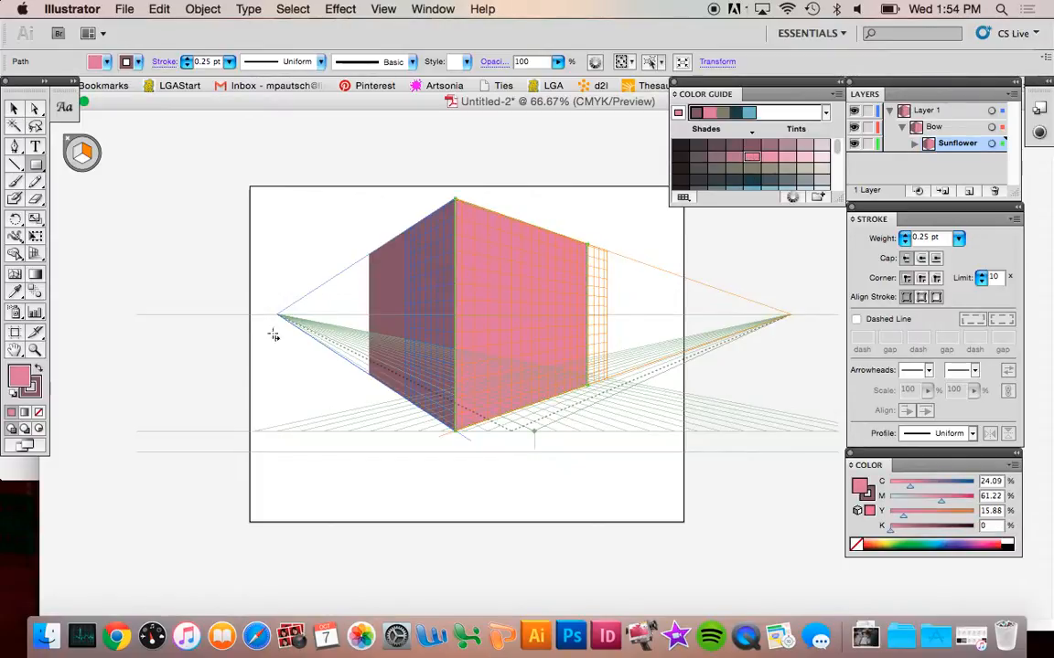
{"action": "left_click", "coordinate": [31, 386]}
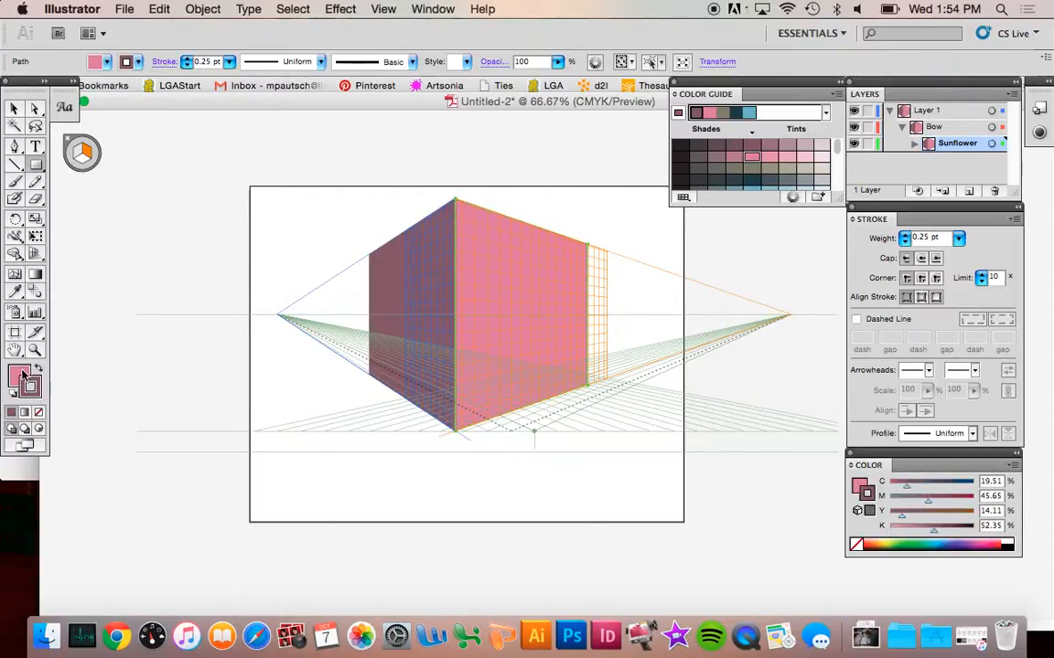
{"action": "left_click_drag", "start_coordinate": [33, 388], "coordinate": [36, 390]}
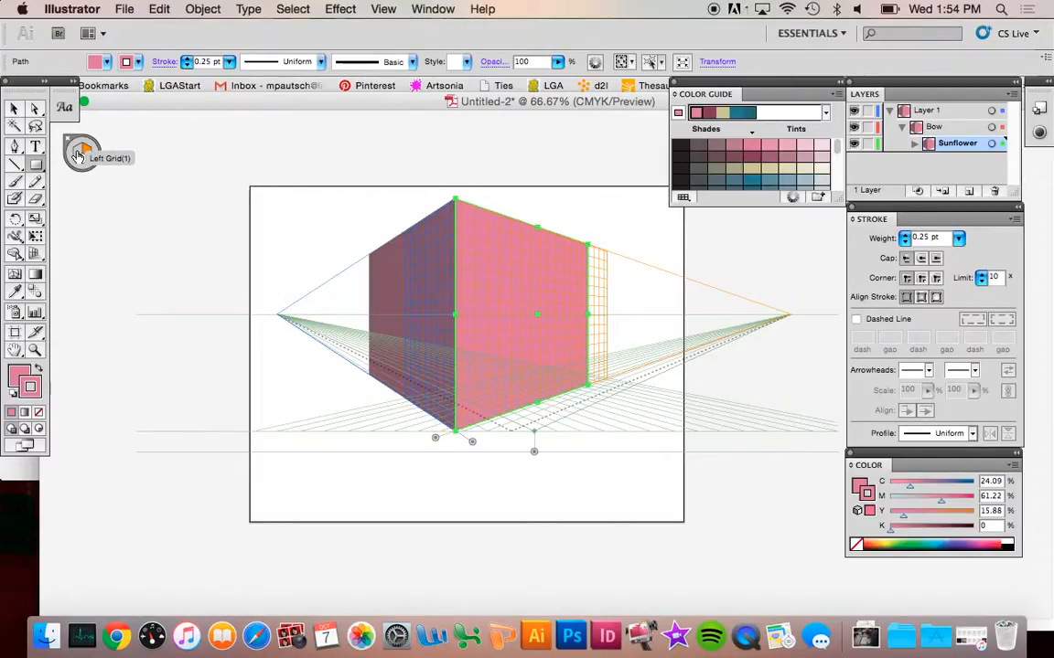
- Draw a wide window near the left wall's top on the left grid, with greyish-pink C 7.23, M 18.37, Y 4.76, K 25 fill and stroke
{"action": "left_click", "coordinate": [78, 156]}
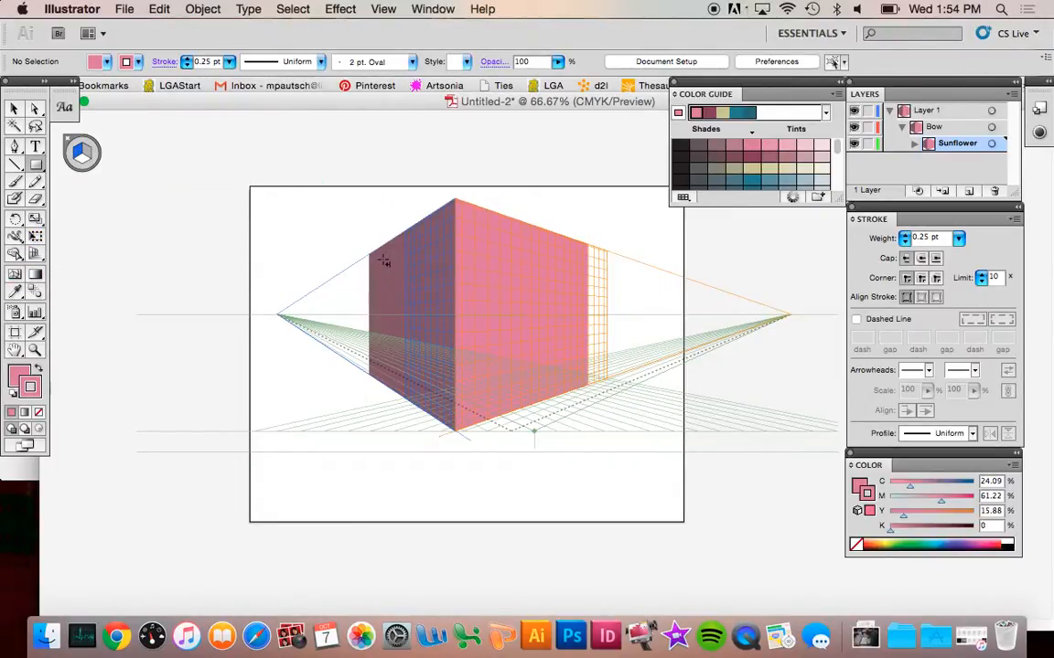
{"action": "left_click_drag", "start_coordinate": [383, 261], "coordinate": [446, 267]}
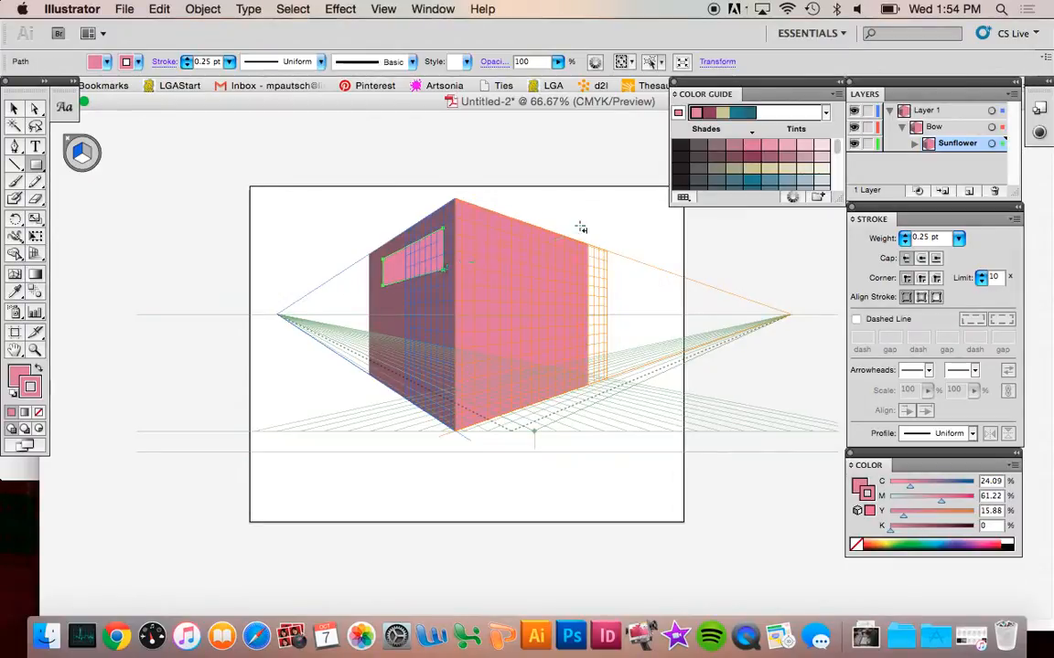
{"action": "left_click", "coordinate": [809, 148]}
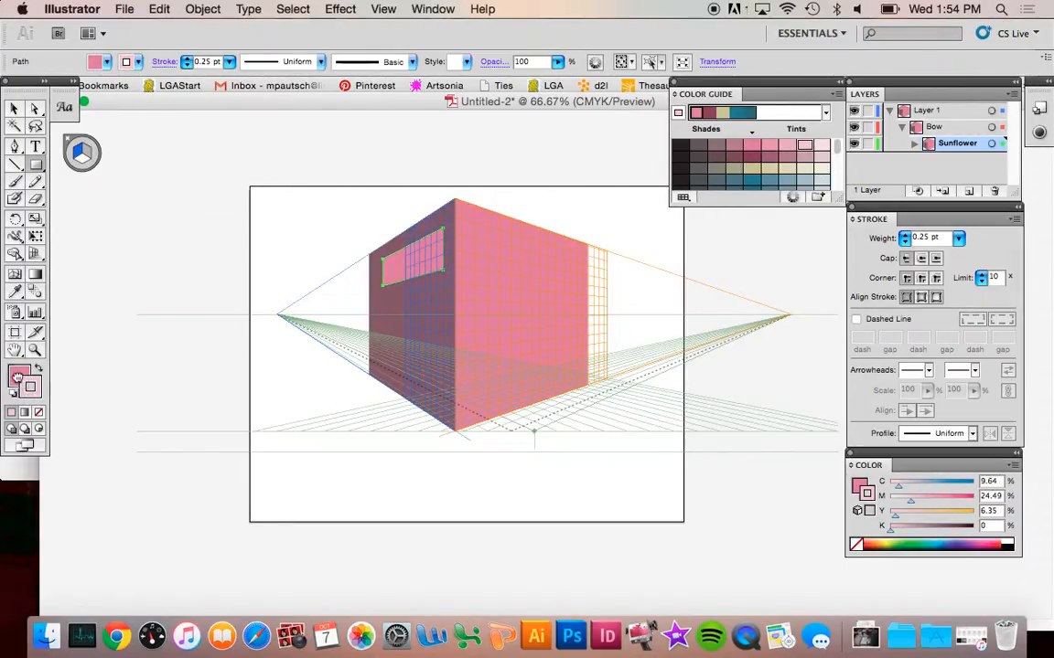
{"action": "left_click_drag", "start_coordinate": [18, 377], "coordinate": [20, 376]}
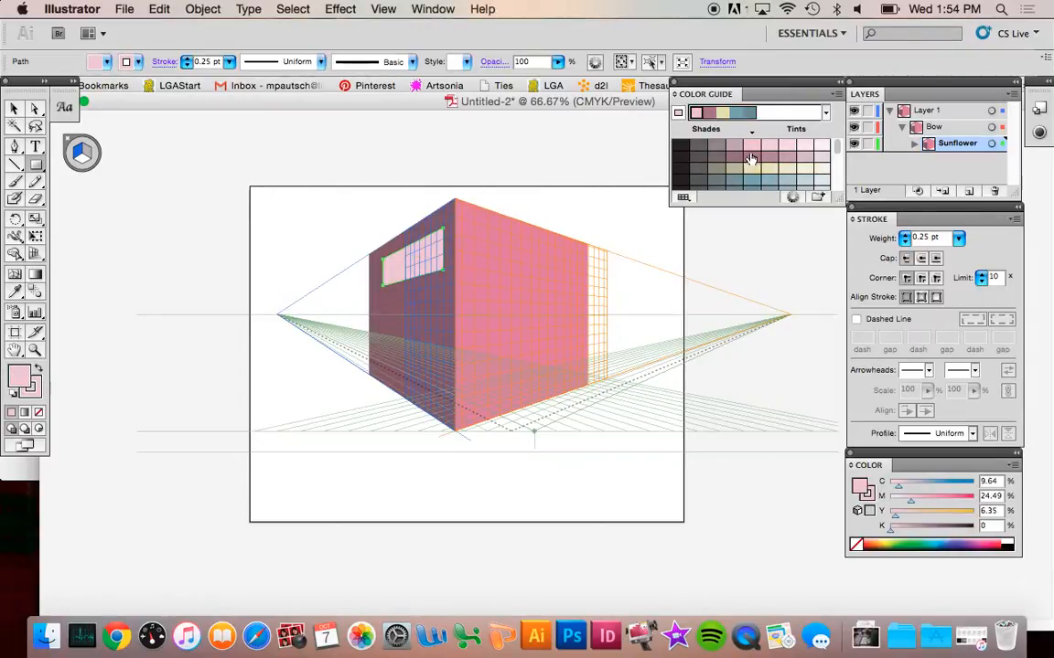
{"action": "left_click", "coordinate": [733, 147]}
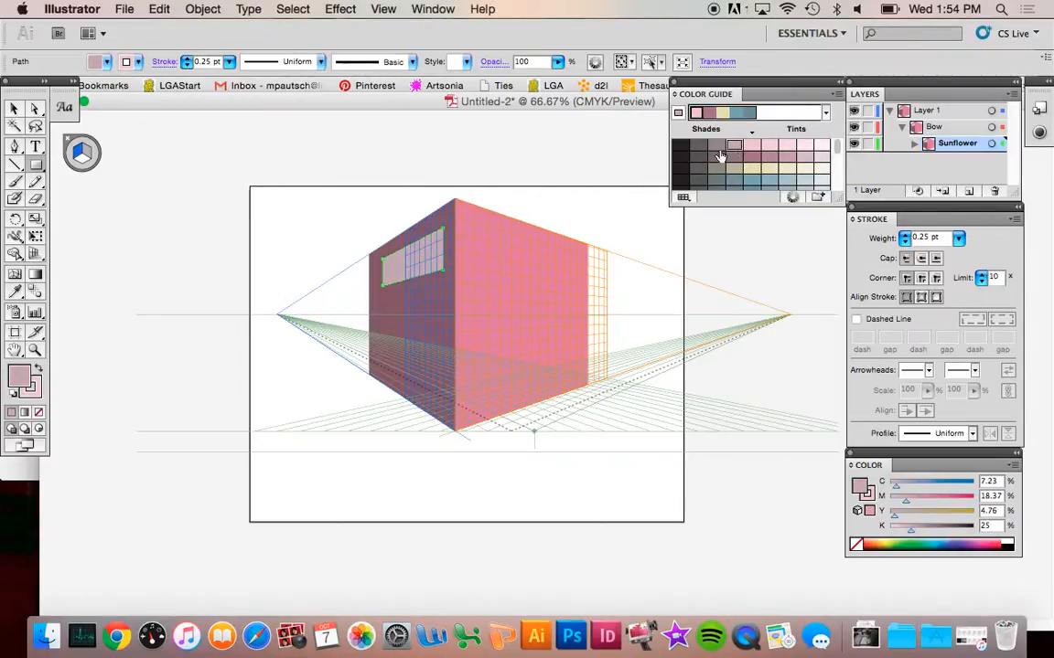
{"action": "left_click", "coordinate": [35, 389]}
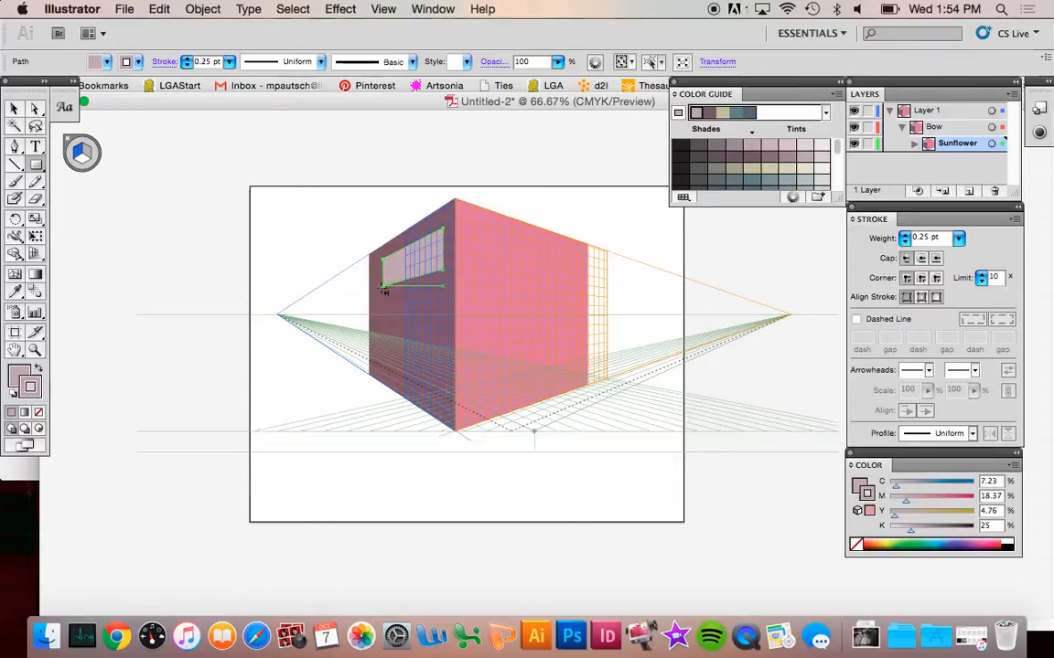
- Draw a second wide window below the first and a door at the base of the left wall
{"action": "left_click_drag", "start_coordinate": [382, 294], "coordinate": [445, 326]}
{"action": "left_click_drag", "start_coordinate": [412, 401], "coordinate": [446, 344]}
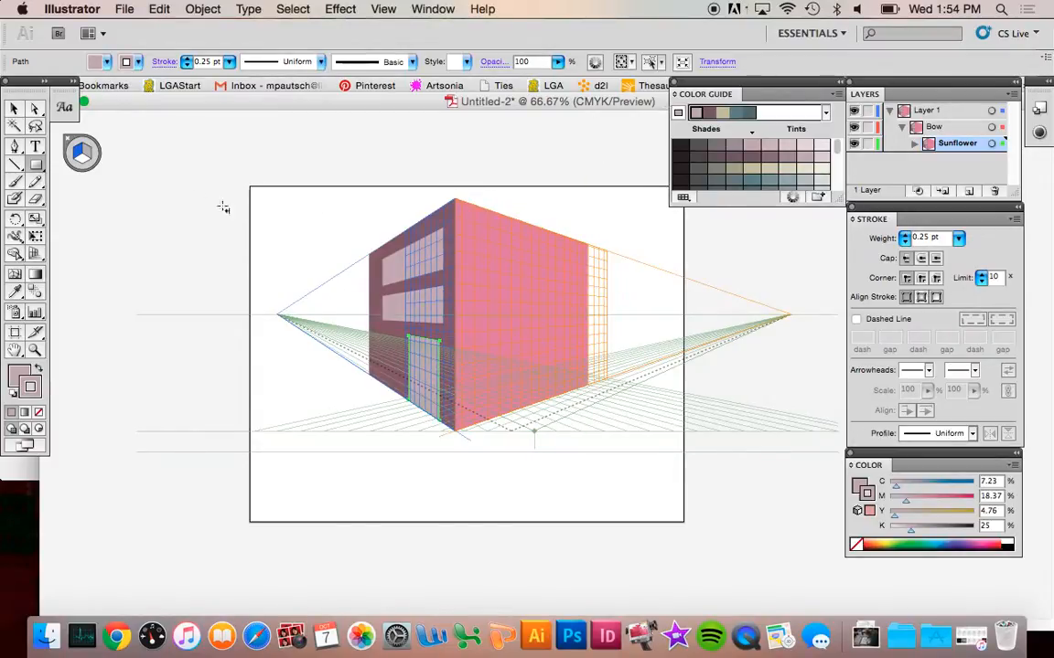
- Draw a large circular window on the right wall's grid plane, with dark grey C 1.81, M 4.59, Y 1.19, K 81.25 fill and stroke
{"action": "left_click", "coordinate": [88, 148]}
{"action": "left_click_drag", "start_coordinate": [36, 165], "coordinate": [88, 207]}
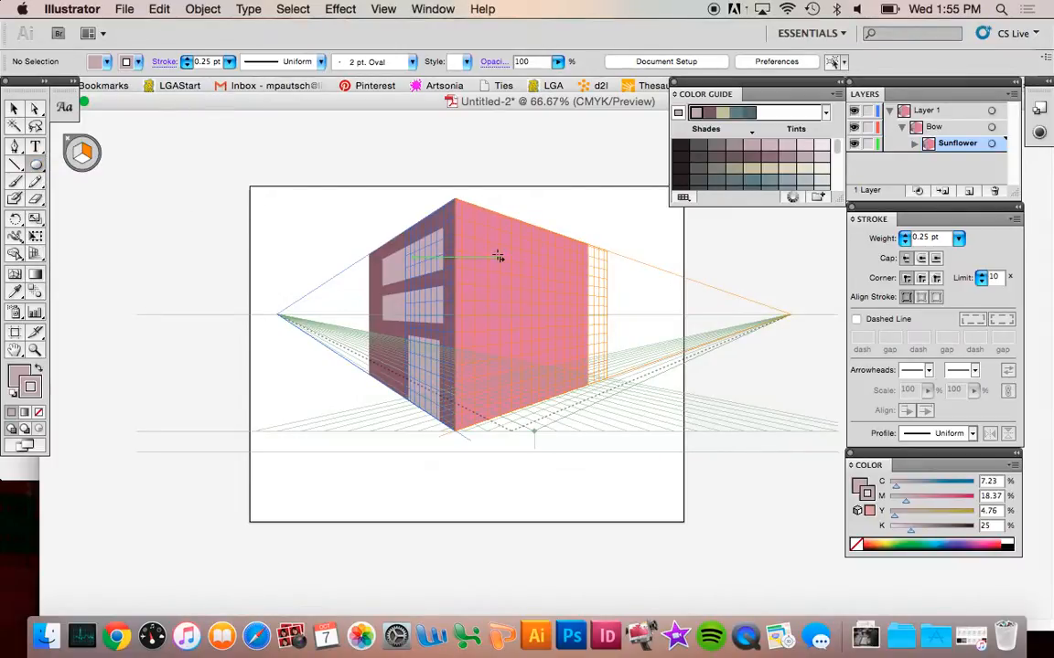
{"action": "mouse_move", "coordinate": [499, 256]}
{"action": "left_mouse_down"}
{"action": "mouse_move", "coordinate": [577, 355]}
{"action": "mouse_move", "coordinate": [626, 366]}
{"action": "mouse_move", "coordinate": [695, 439]}
{"action": "mouse_move", "coordinate": [558, 336]}
{"action": "mouse_move", "coordinate": [570, 344]}
{"action": "left_mouse_up"}
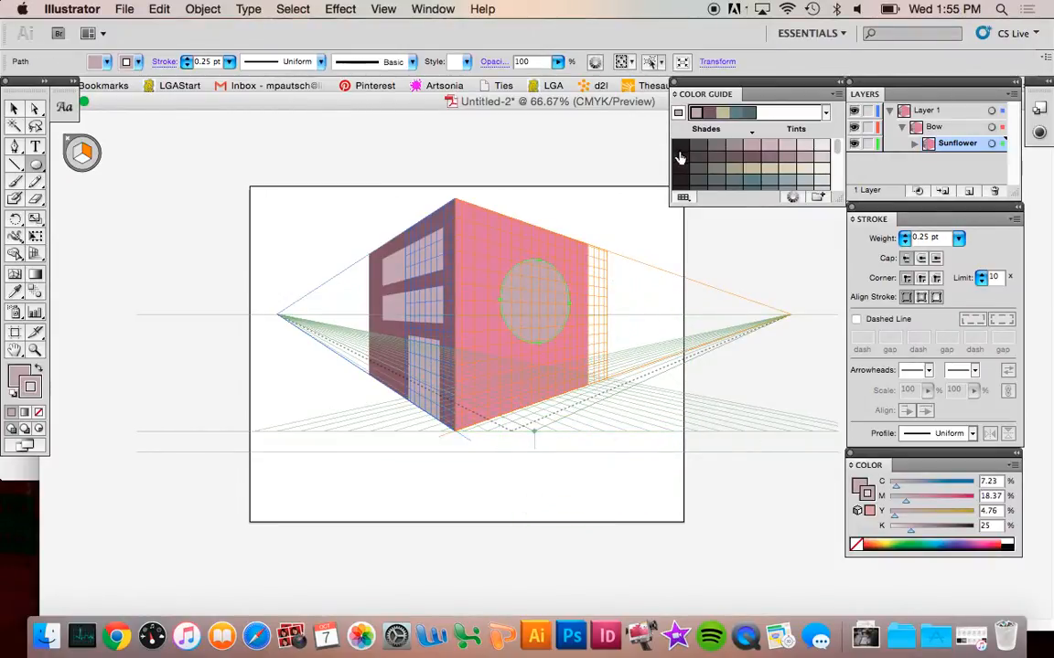
{"action": "left_click", "coordinate": [699, 148]}
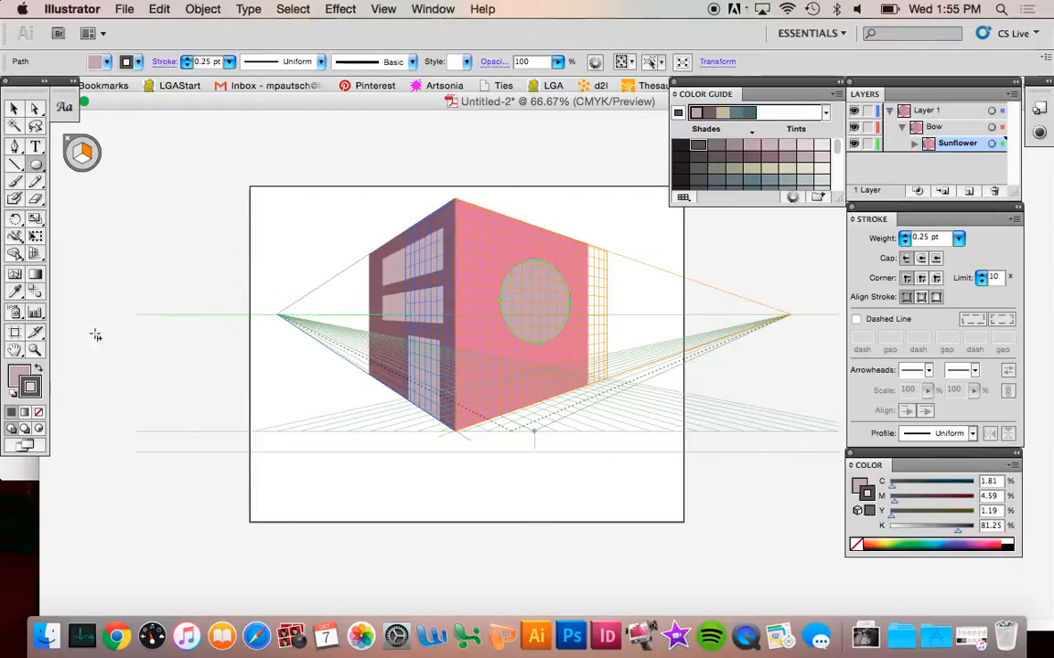
{"action": "left_click_drag", "start_coordinate": [20, 375], "coordinate": [20, 376]}
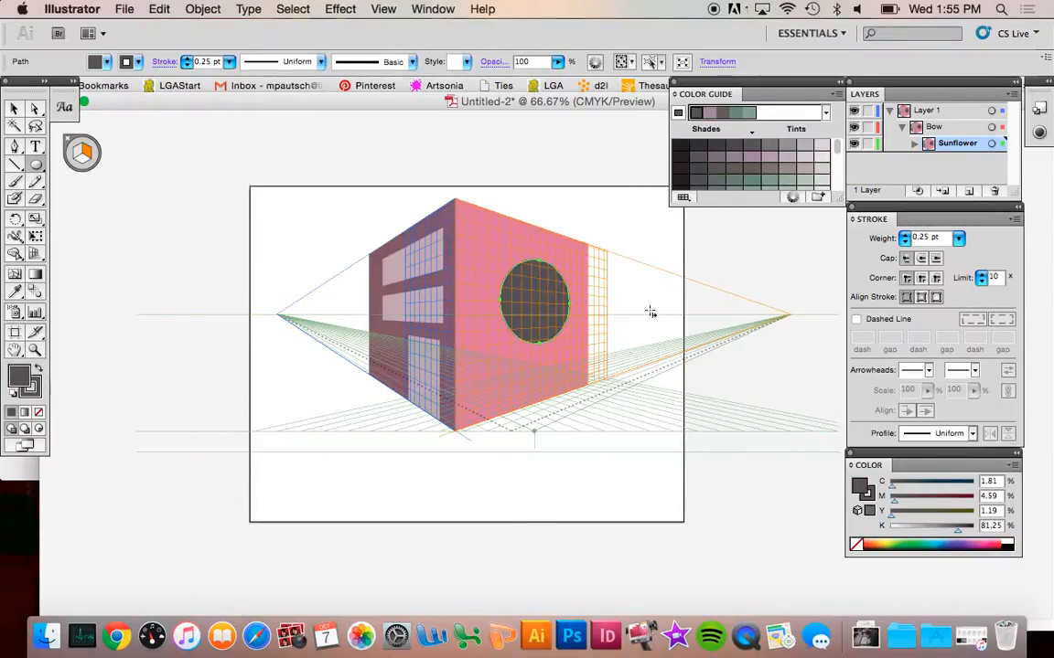
- Apply a gradient mesh to the circular window with 4 rows, 2 columns, To Center appearance and 100% highlight
{"action": "left_click", "coordinate": [14, 109]}
{"action": "left_click", "coordinate": [545, 289]}
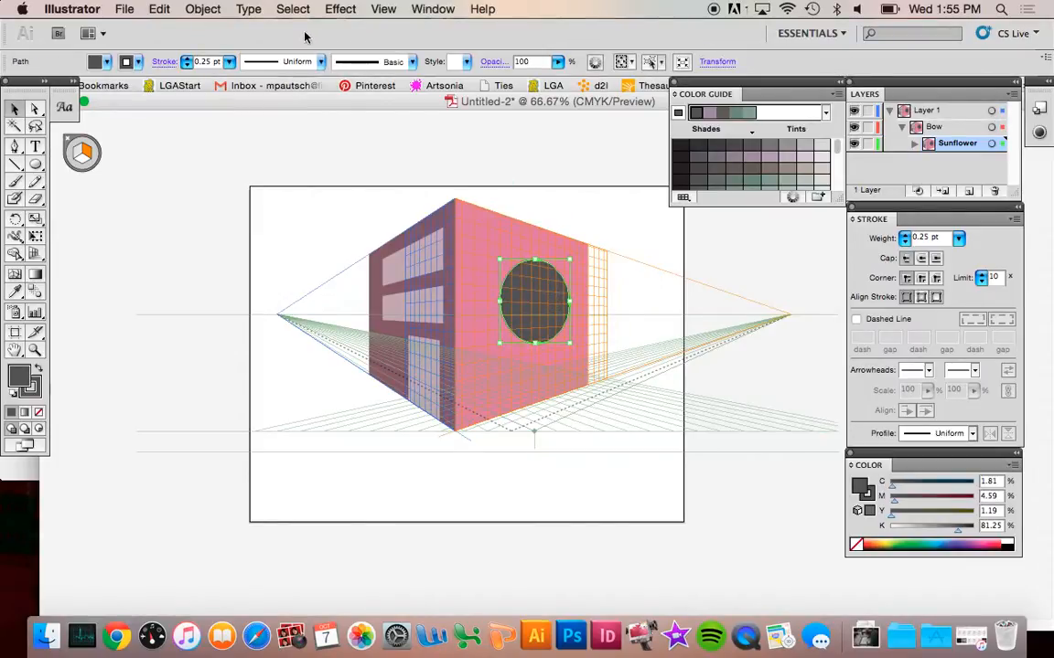
{"action": "left_click", "coordinate": [196, 8]}
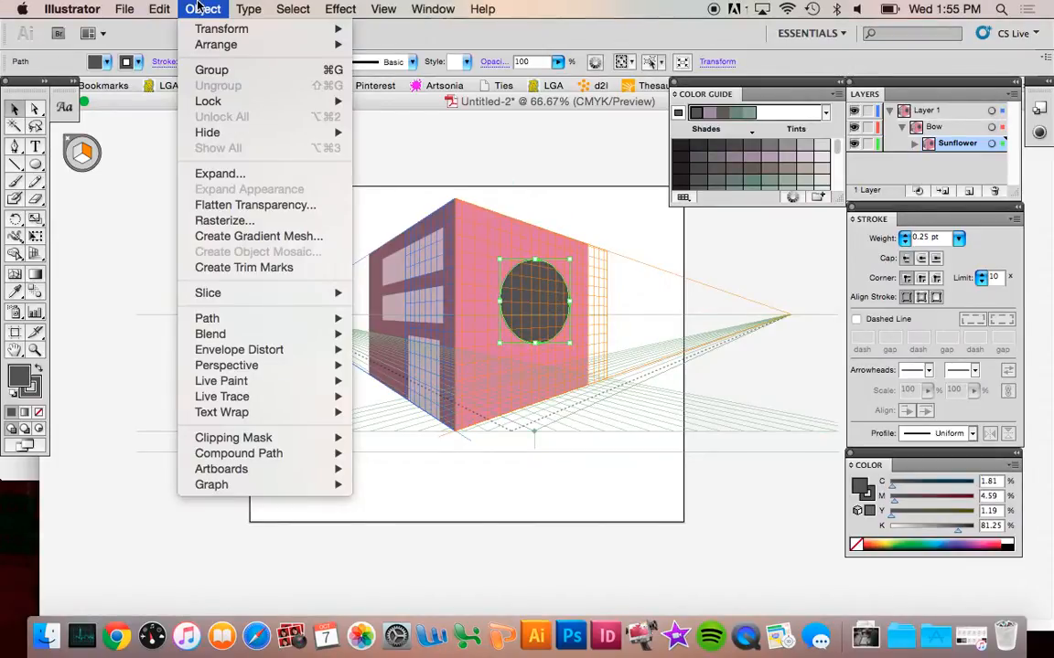
{"action": "left_click", "coordinate": [242, 237]}
{"action": "left_click", "coordinate": [914, 411]}
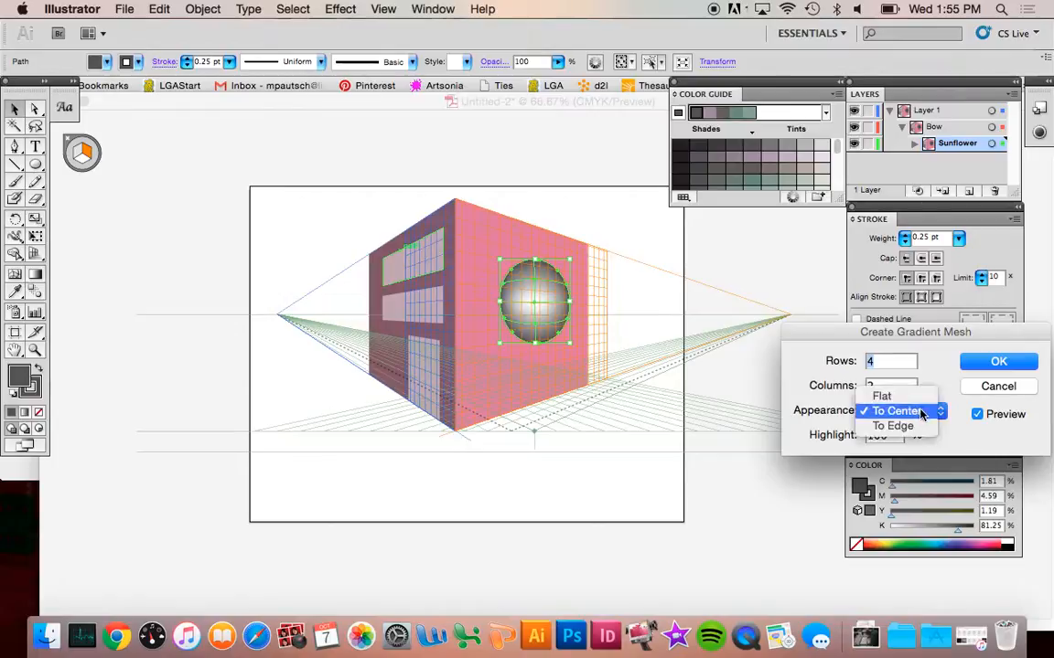
{"action": "left_click", "coordinate": [910, 427]}
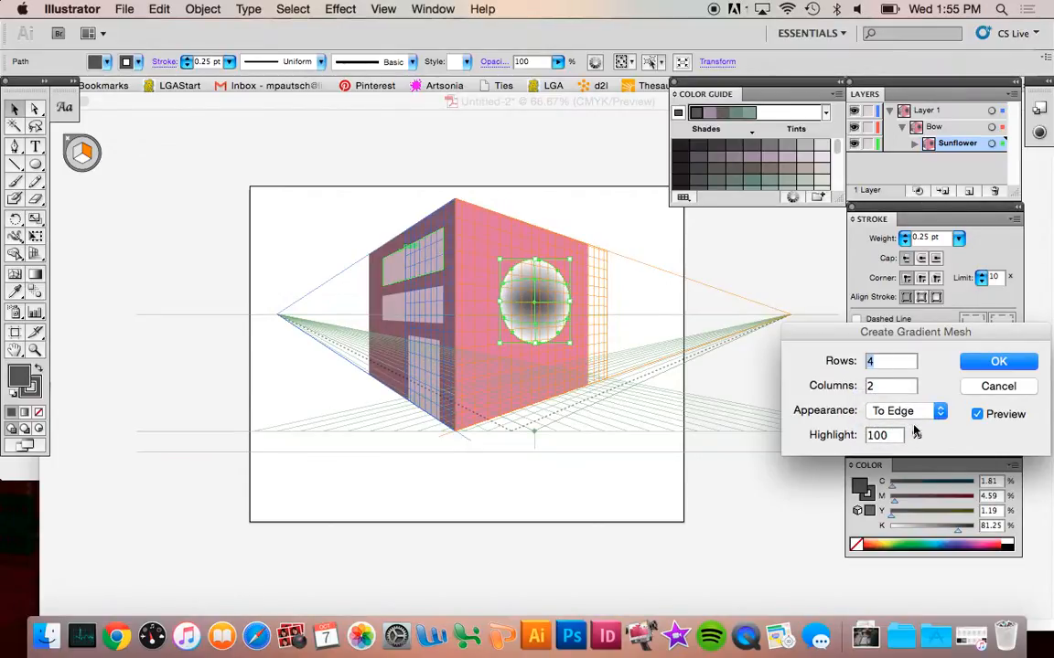
{"action": "left_click", "coordinate": [901, 413]}
{"action": "left_click", "coordinate": [901, 396]}
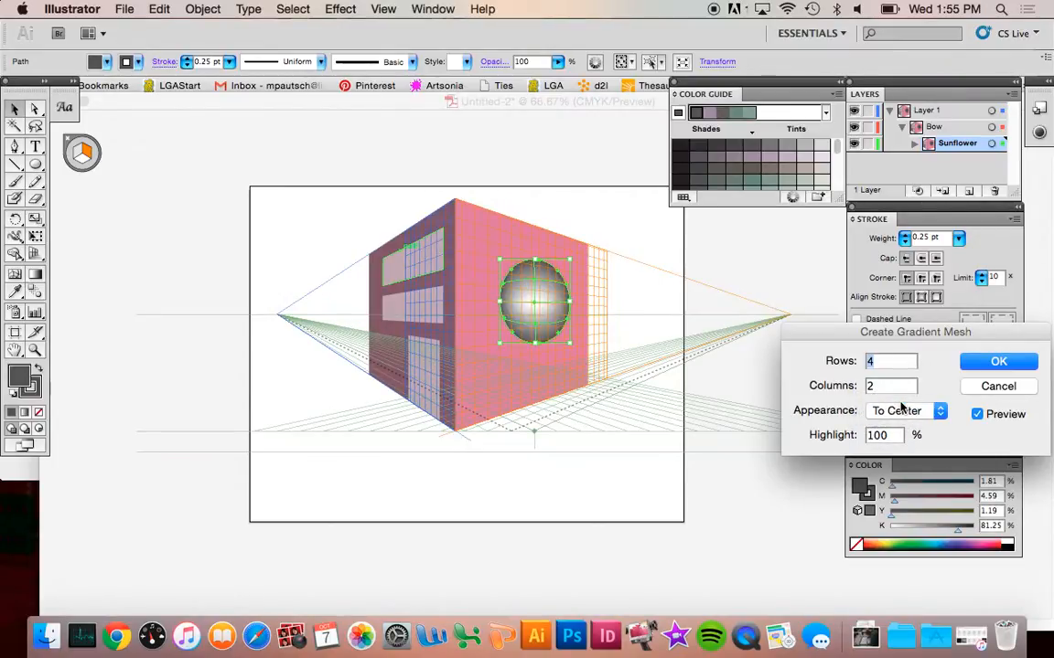
{"action": "left_click", "coordinate": [998, 361]}
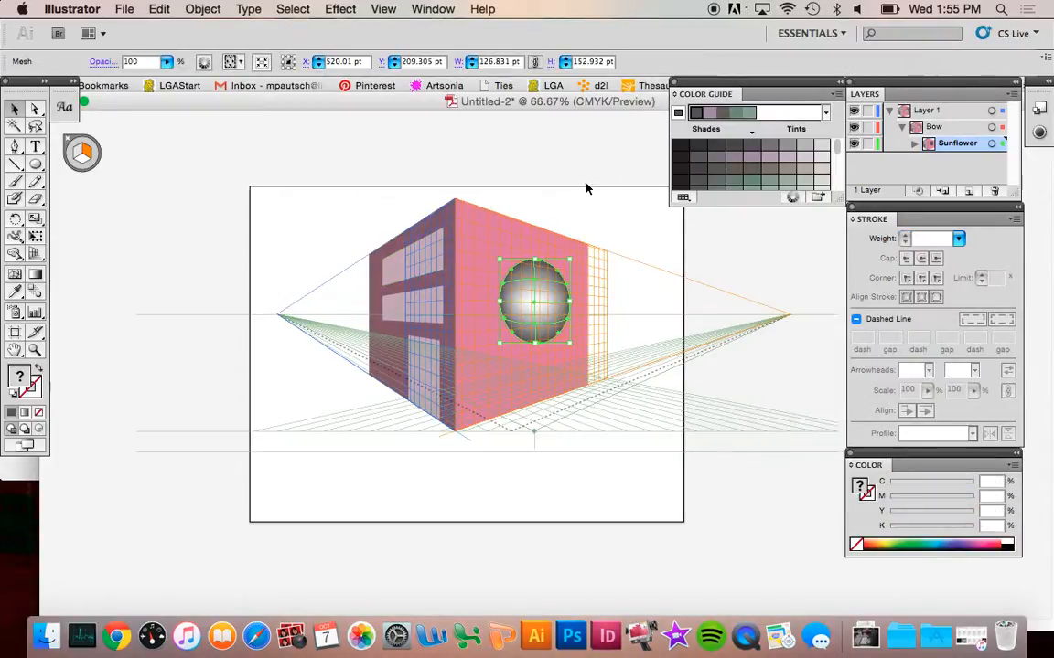
{"action": "left_click", "coordinate": [693, 271]}
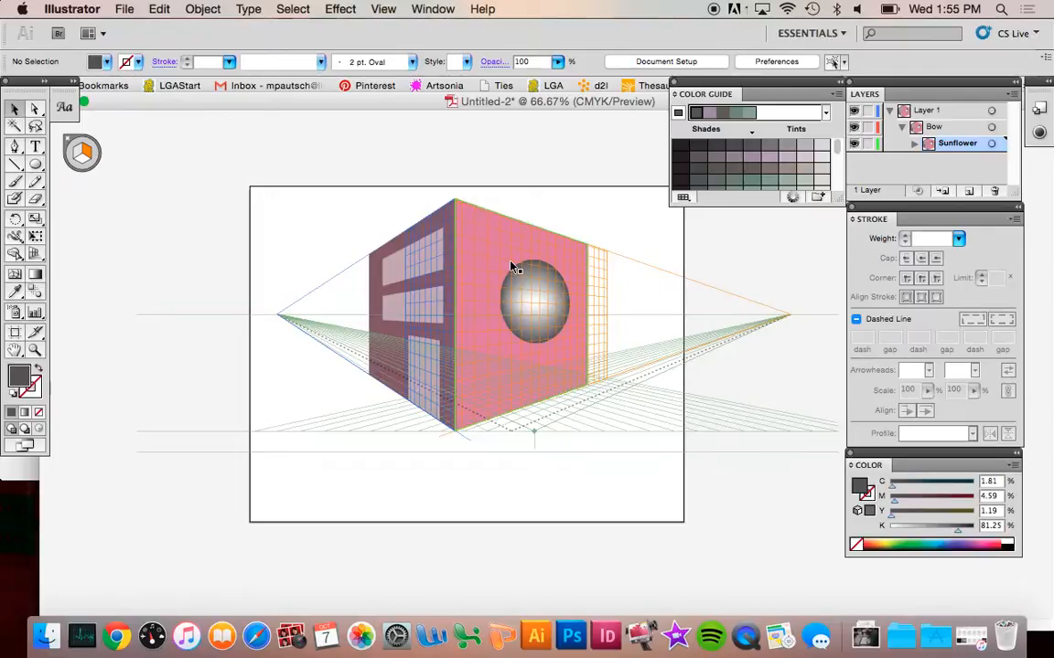
- Draw ground rectangles from the building's front corner along both walls on the horizontal grid, filled C 56.69, M 35.96, Y 50.91, K 7.78 without stroke
{"action": "left_click", "coordinate": [35, 254]}
{"action": "left_click", "coordinate": [82, 159]}
{"action": "left_click_drag", "start_coordinate": [34, 165], "coordinate": [110, 174]}
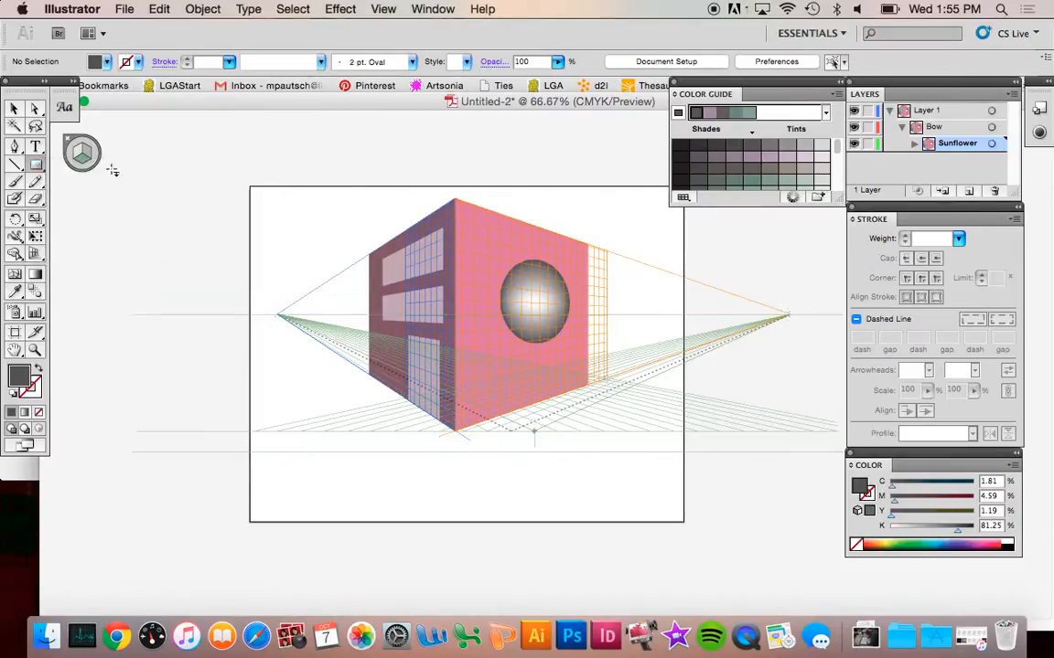
{"action": "left_click", "coordinate": [749, 181]}
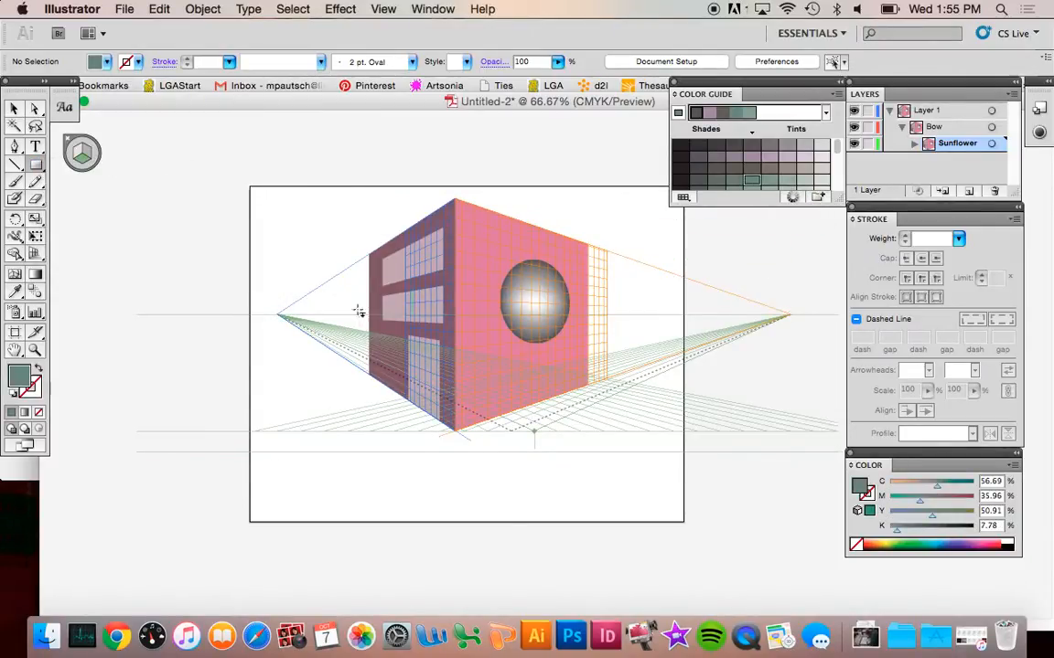
{"action": "mouse_move", "coordinate": [282, 314]}
{"action": "left_mouse_down"}
{"action": "mouse_move", "coordinate": [334, 384]}
{"action": "mouse_move", "coordinate": [292, 348]}
{"action": "mouse_move", "coordinate": [282, 311]}
{"action": "mouse_move", "coordinate": [301, 347]}
{"action": "mouse_move", "coordinate": [280, 322]}
{"action": "mouse_move", "coordinate": [341, 343]}
{"action": "mouse_move", "coordinate": [313, 353]}
{"action": "mouse_move", "coordinate": [370, 331]}
{"action": "mouse_move", "coordinate": [305, 320]}
{"action": "mouse_move", "coordinate": [523, 348]}
{"action": "mouse_move", "coordinate": [273, 330]}
{"action": "mouse_move", "coordinate": [289, 330]}
{"action": "left_mouse_up"}
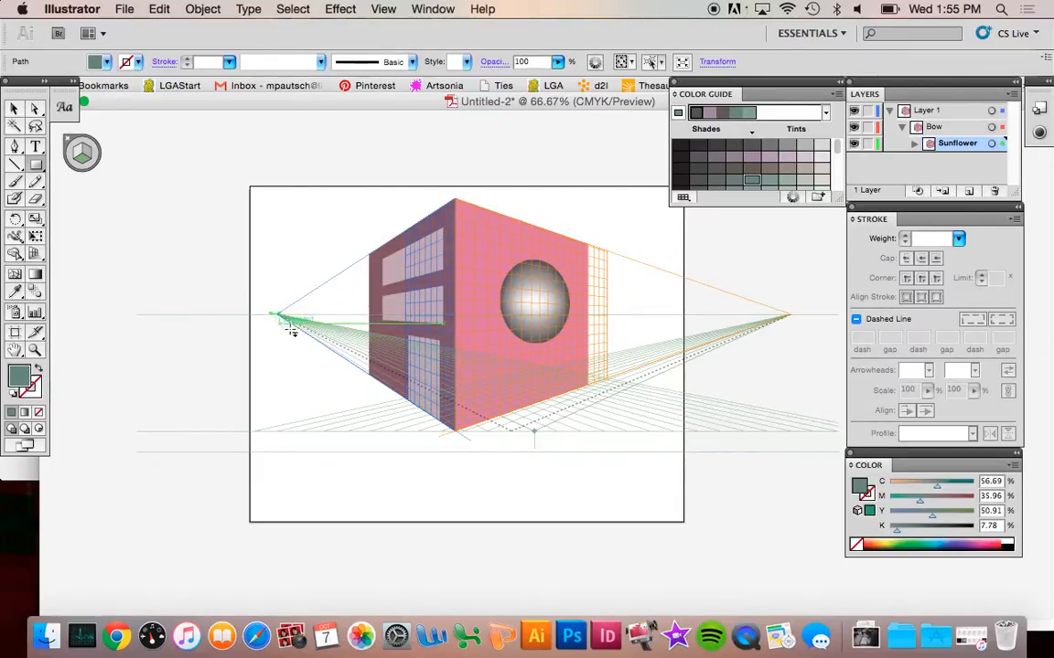
{"action": "left_click_drag", "start_coordinate": [454, 434], "coordinate": [265, 331]}
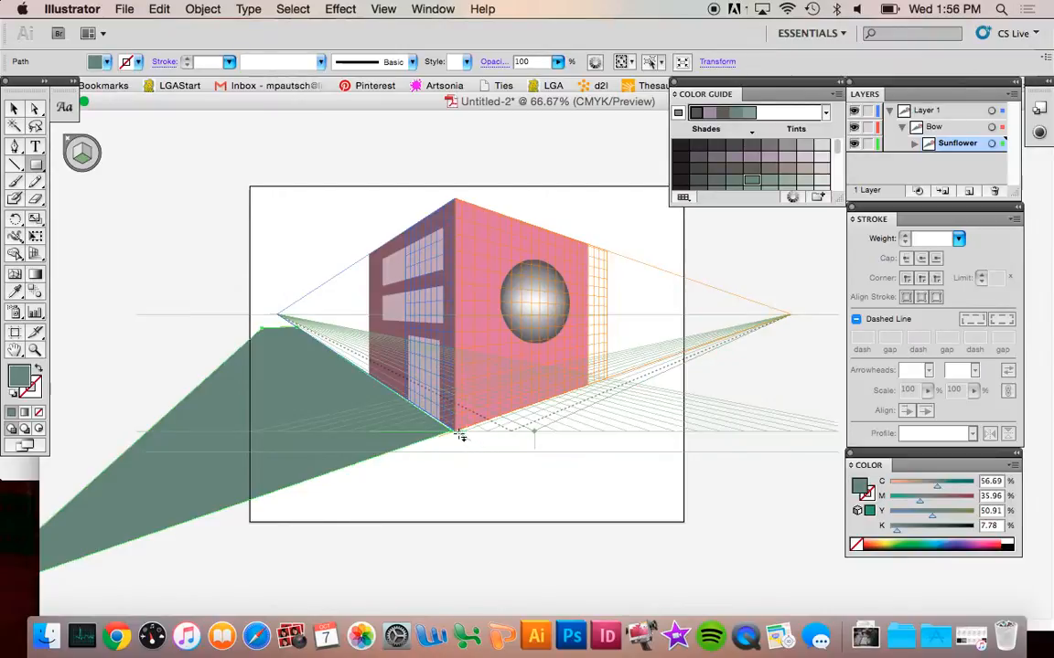
{"action": "left_click_drag", "start_coordinate": [458, 431], "coordinate": [776, 343]}
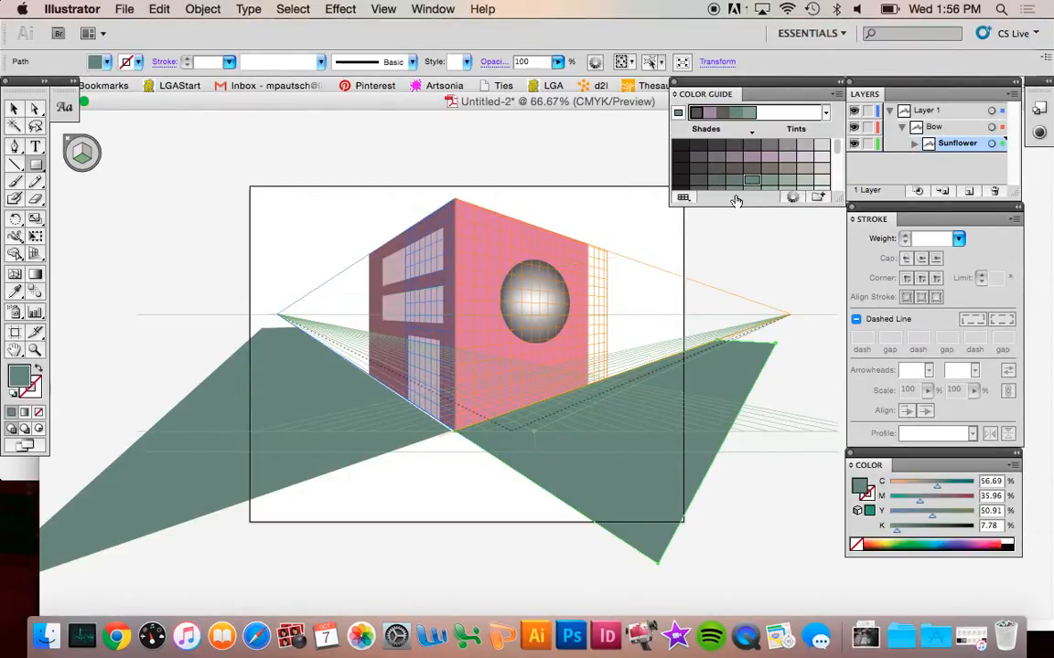
- Recolour the ground shape beside the left wall dark grey, C 28.34, M 17.98, Y 25.46, K 53.89
{"action": "left_click", "coordinate": [13, 109]}
{"action": "left_click", "coordinate": [195, 456]}
{"action": "left_click", "coordinate": [717, 184]}
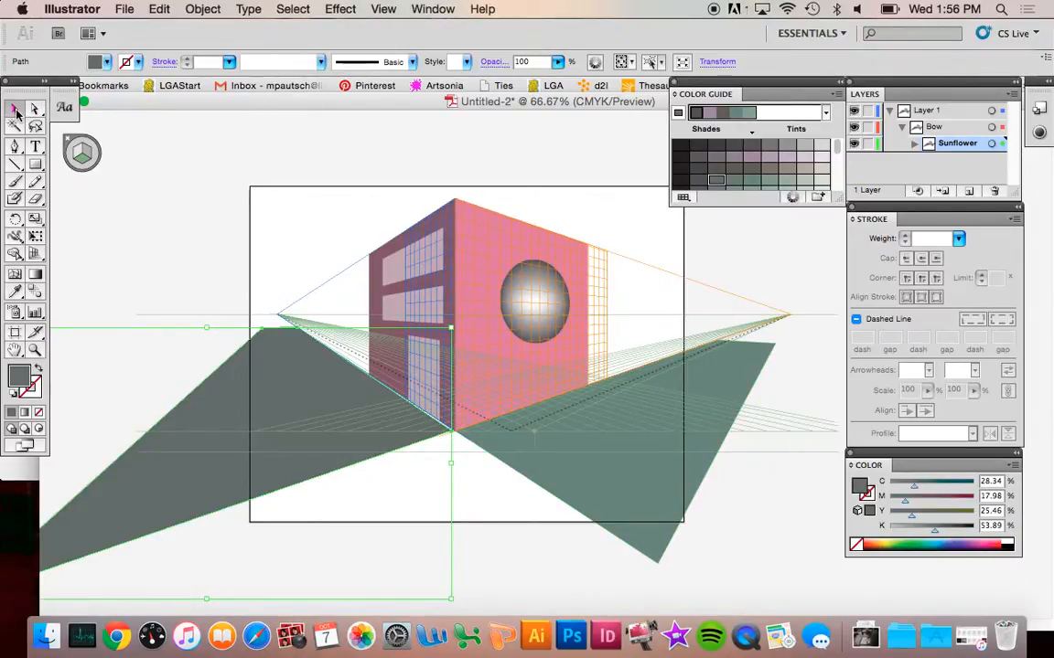
- Enlarge the grey-green ground shape across the building's front, past the artboard's left edge, and send it to the back
{"action": "left_click", "coordinate": [622, 498]}
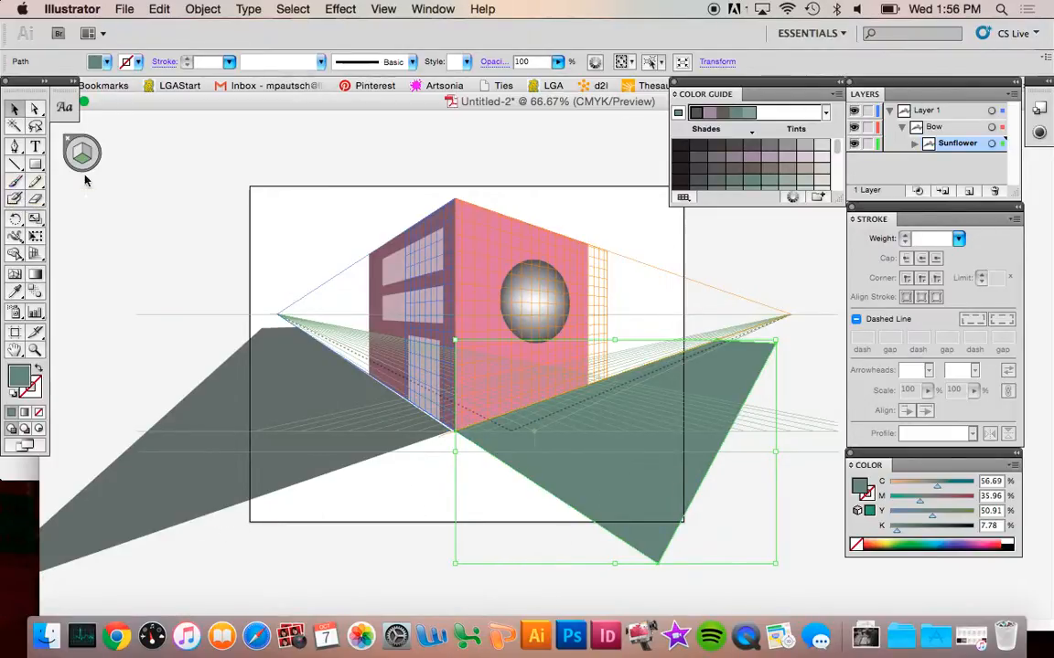
{"action": "scroll", "coordinate": [716, 553], "scroll_direction": "down", "scroll_amount": 3}
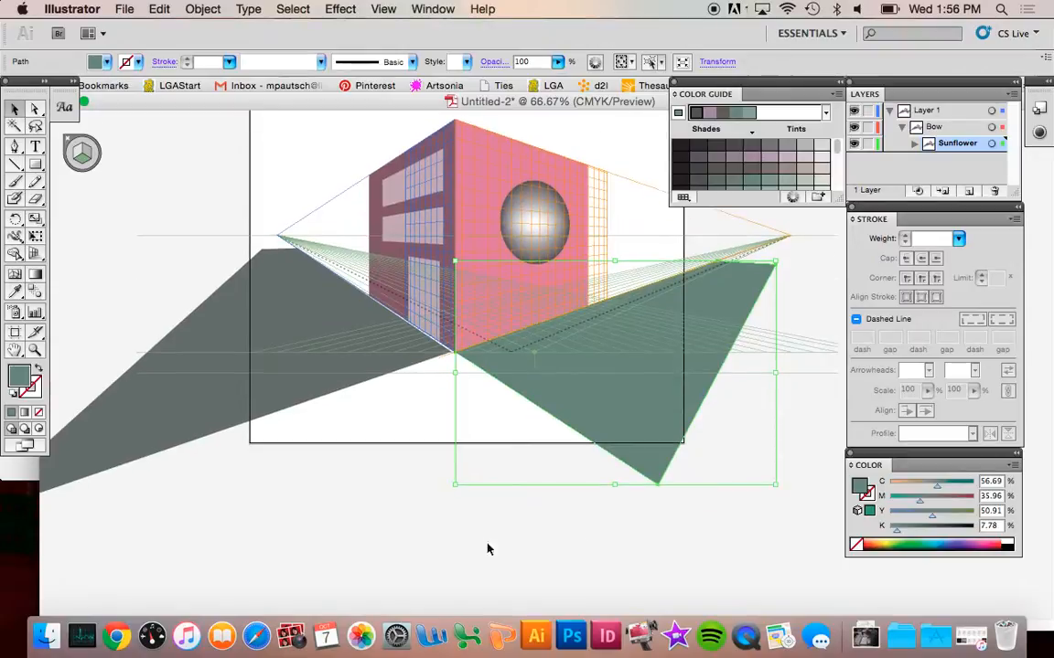
{"action": "left_click_drag", "start_coordinate": [455, 485], "coordinate": [69, 540]}
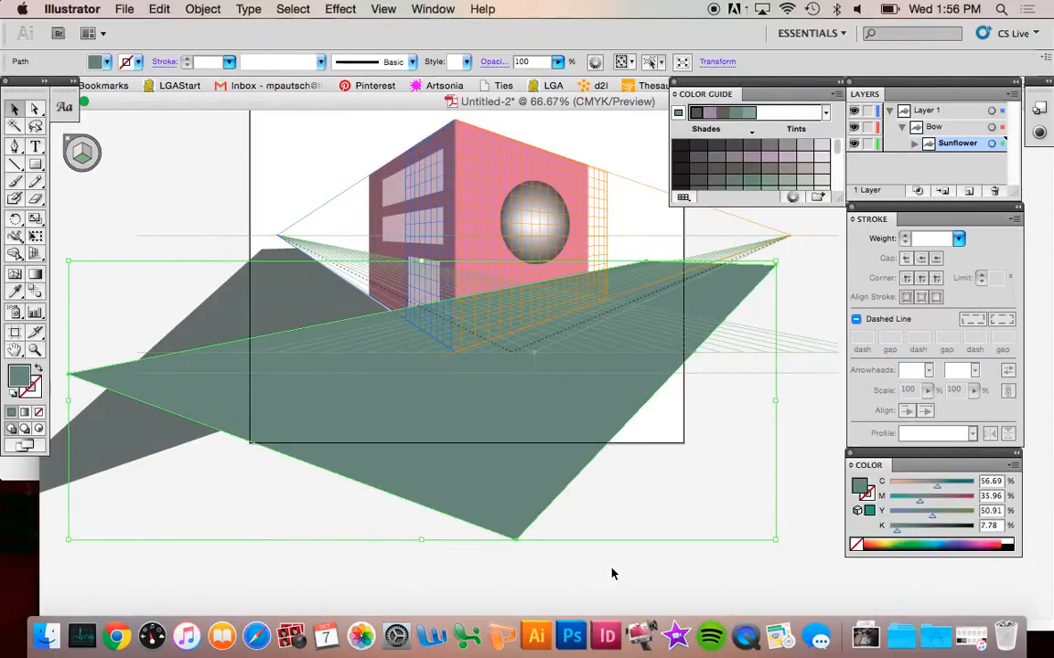
{"action": "right_click", "coordinate": [501, 469]}
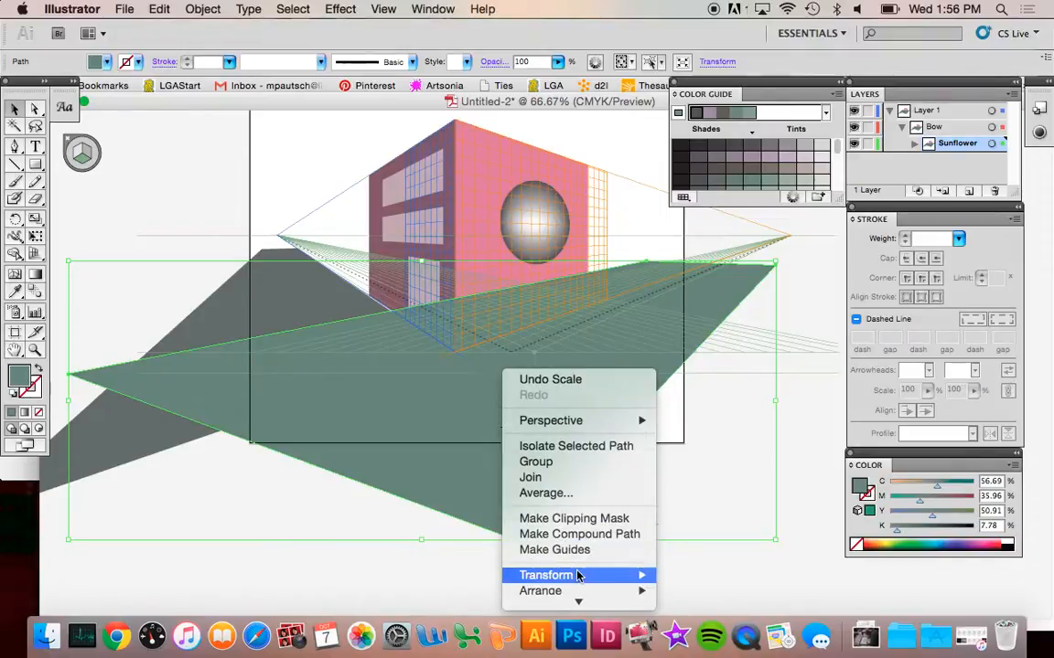
{"action": "mouse_move", "coordinate": [568, 574]}
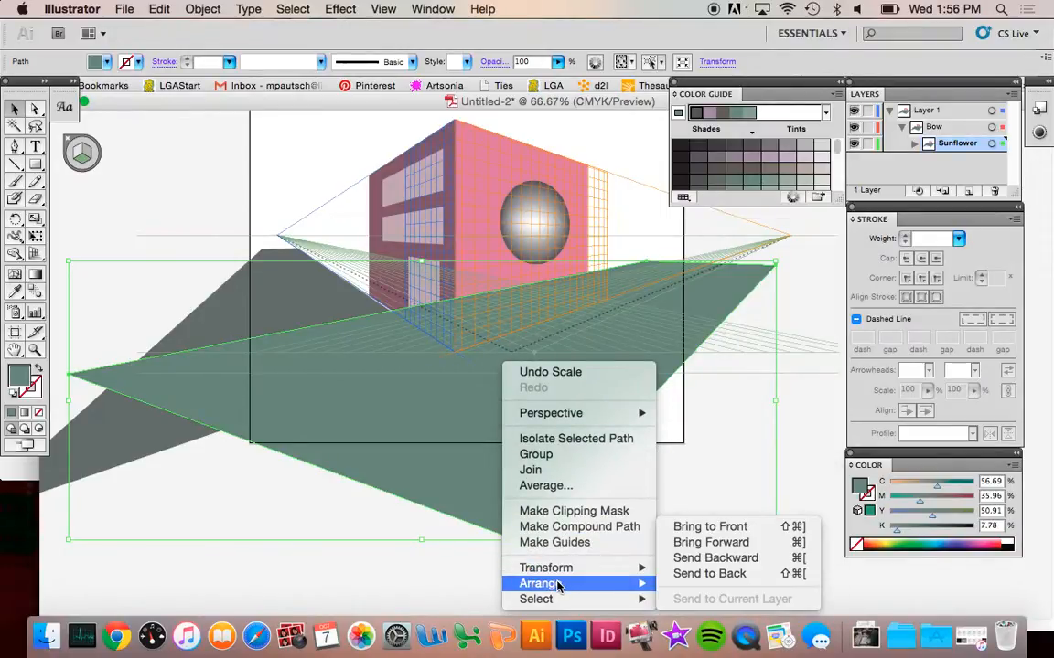
{"action": "left_click", "coordinate": [707, 573]}
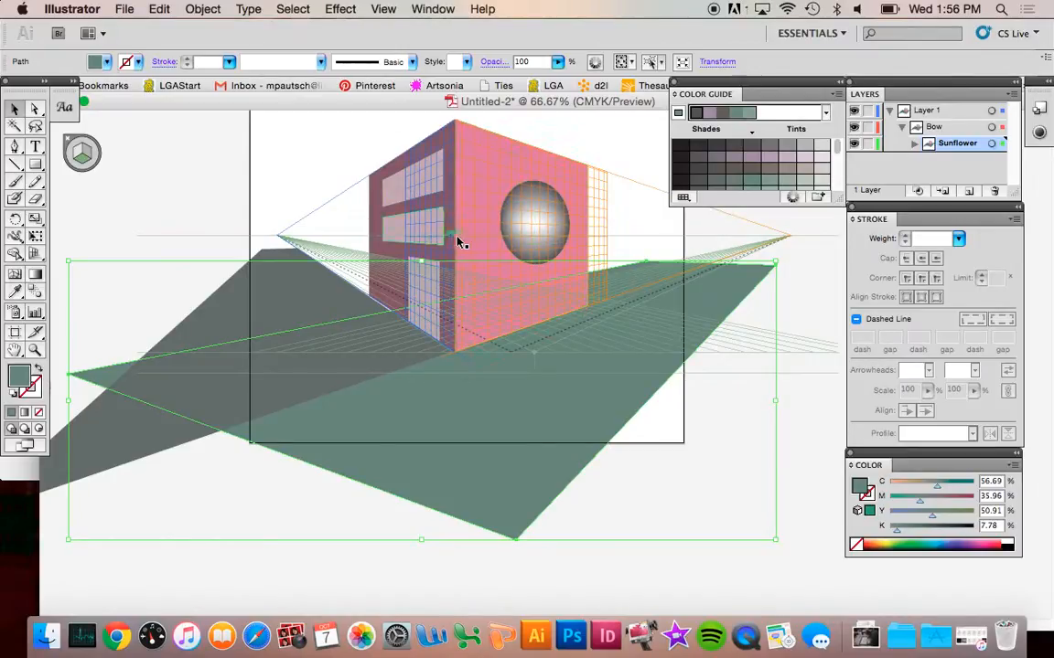
- Try to stretch the dark grey ground shape sideways across the building's base, and undo the stretch
{"action": "left_click", "coordinate": [312, 287]}
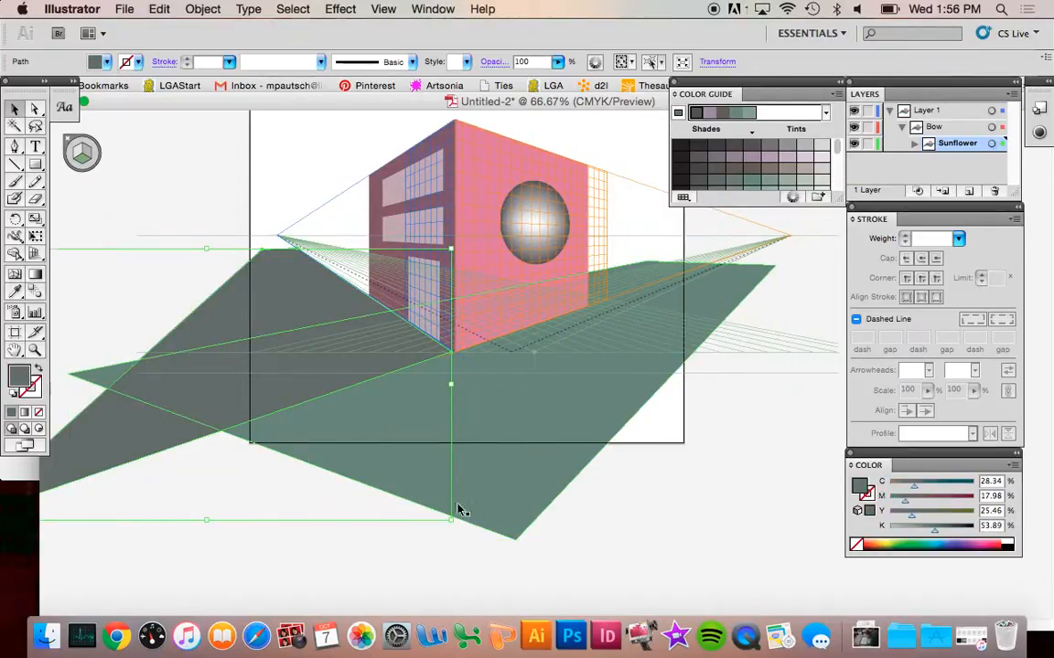
{"action": "mouse_move", "coordinate": [452, 519]}
{"action": "left_mouse_down"}
{"action": "mouse_move", "coordinate": [569, 514]}
{"action": "mouse_move", "coordinate": [448, 518]}
{"action": "left_mouse_up"}
{"action": "left_click_drag", "start_coordinate": [450, 383], "coordinate": [580, 383]}
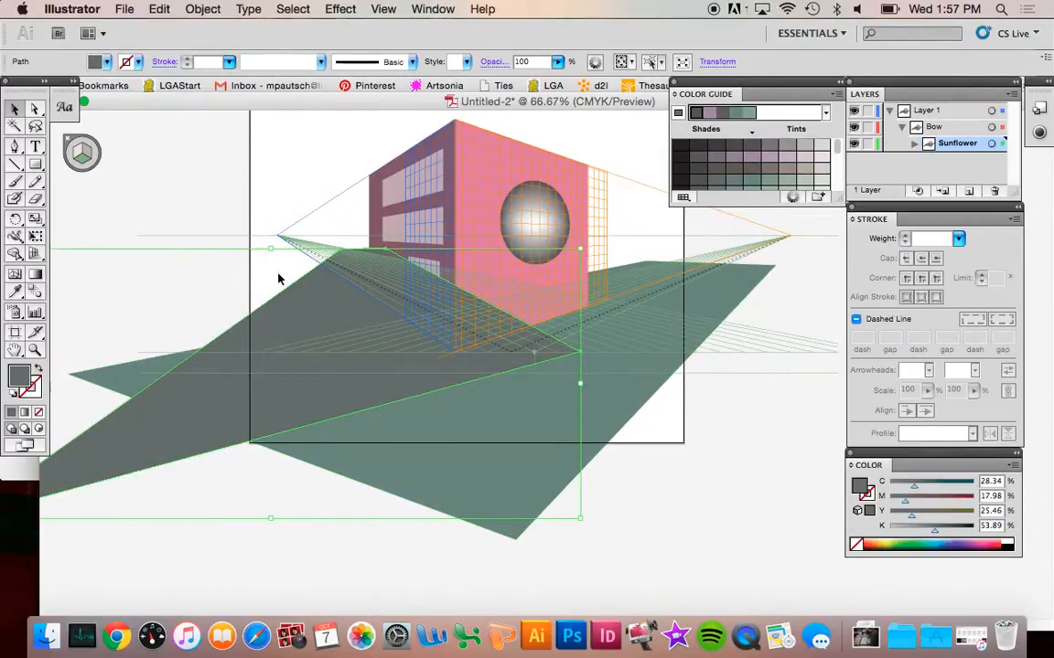
{"action": "key", "text": "super+z"}
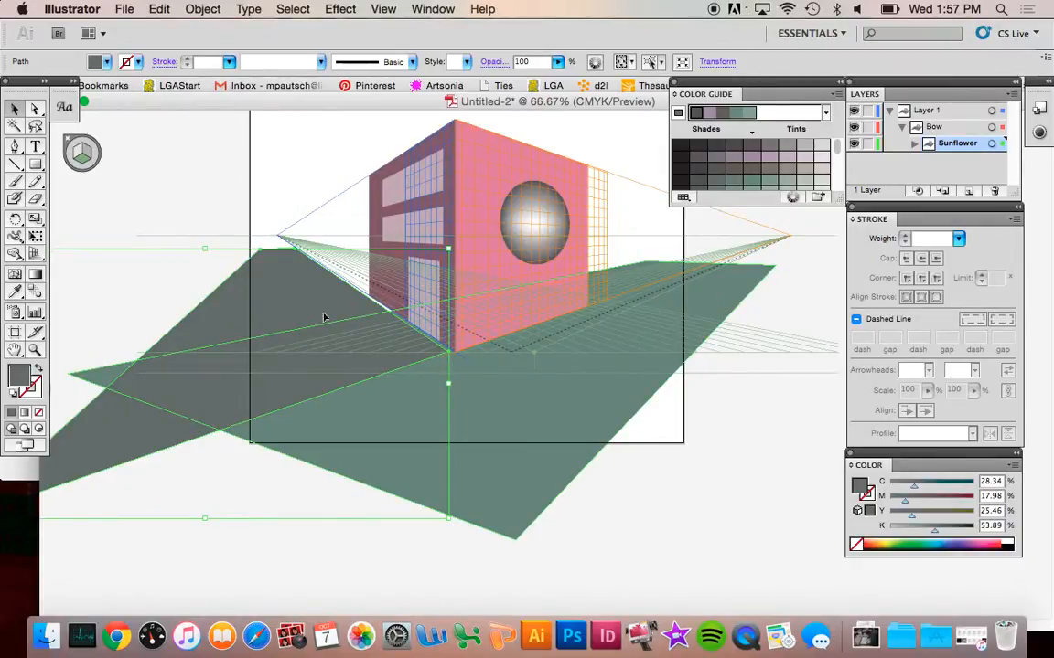
- Move only the dark grey ground shape's anchor at the building's front corner to just beyond the right wall's far base corner
{"action": "left_click", "coordinate": [34, 107]}
{"action": "left_click", "coordinate": [613, 474]}
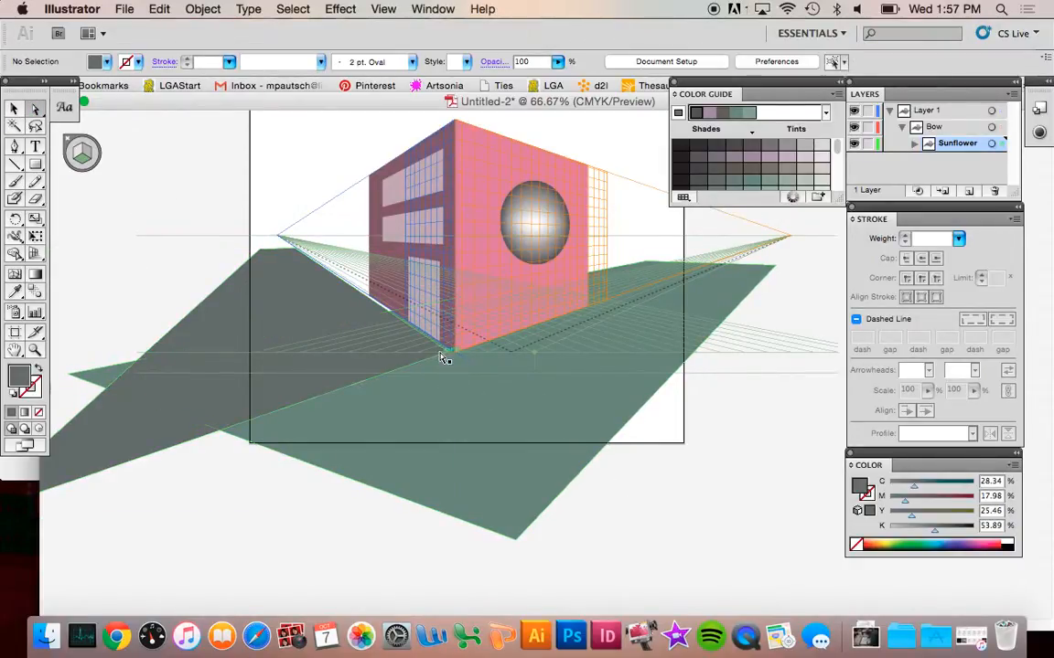
{"action": "left_click_drag", "start_coordinate": [450, 357], "coordinate": [616, 300]}
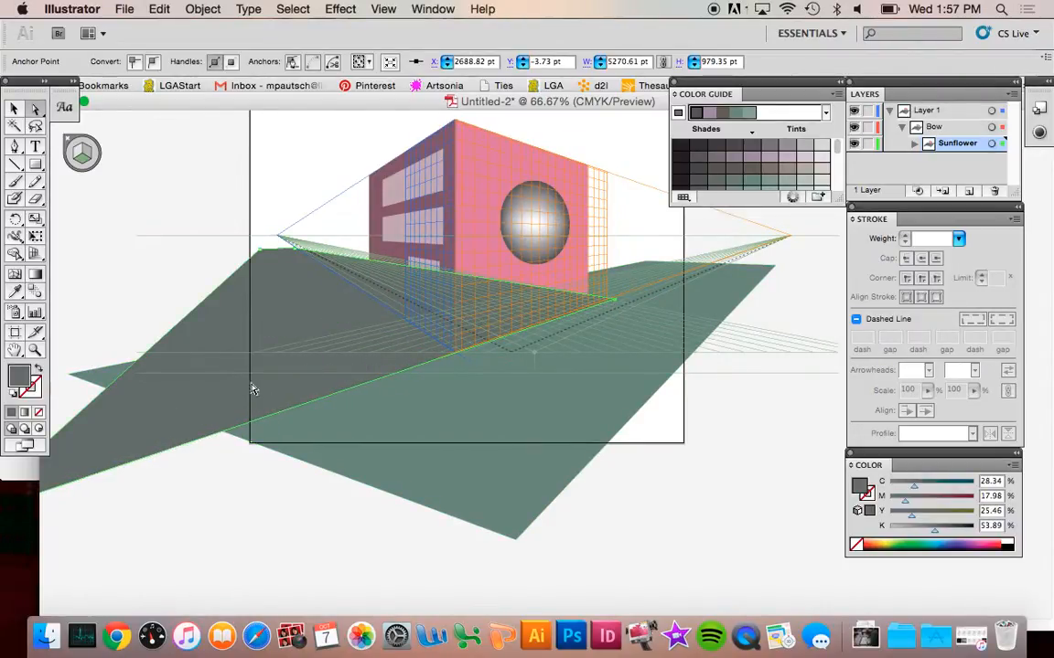
- Try sending the dark grey ground shape to the back, and undo that restacking
{"action": "right_click", "coordinate": [192, 400]}
{"action": "mouse_move", "coordinate": [265, 584]}
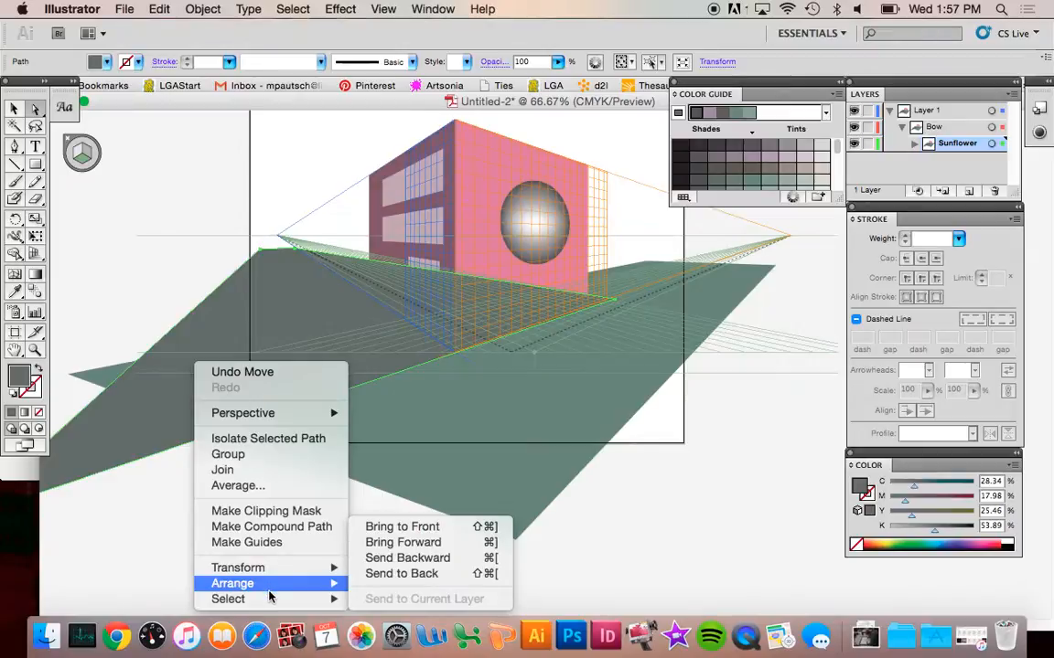
{"action": "left_click", "coordinate": [413, 575]}
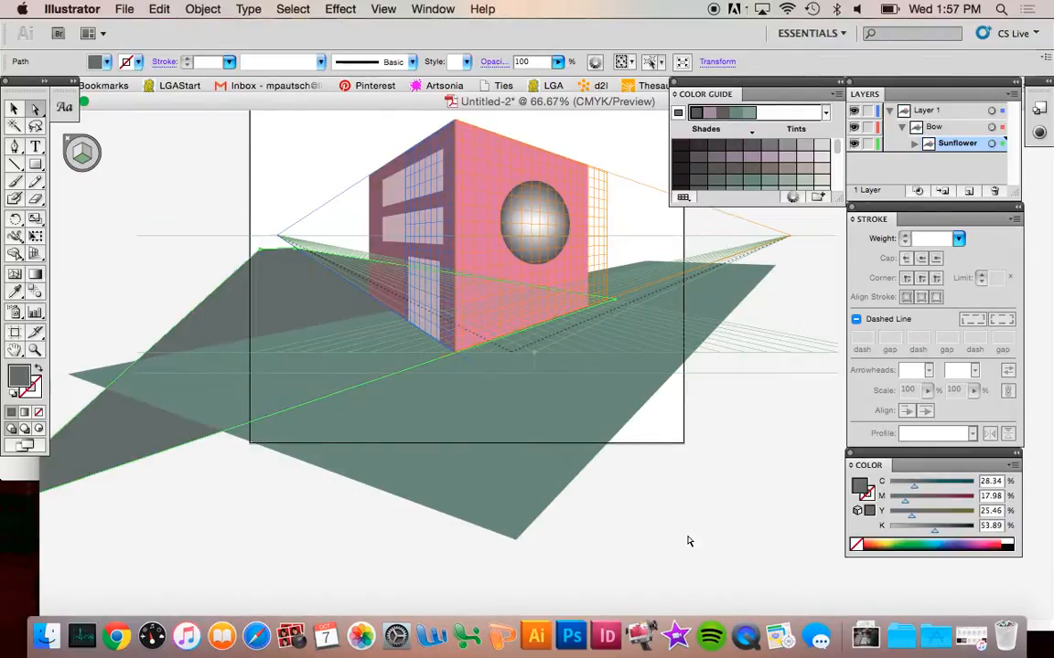
{"action": "left_click", "coordinate": [450, 464]}
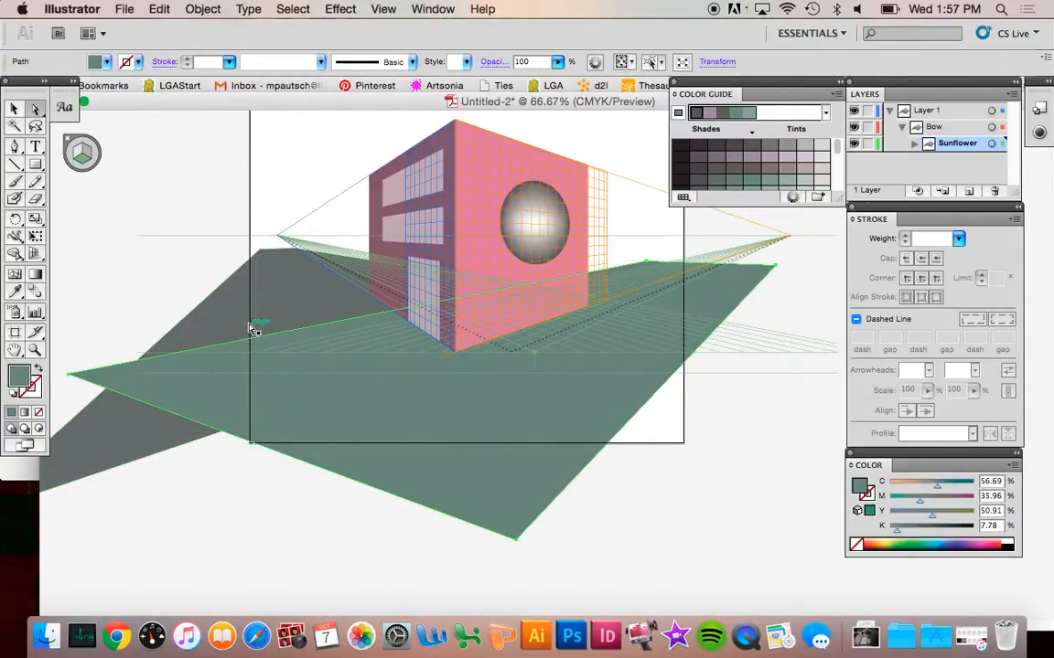
{"action": "key", "text": "super+z"}
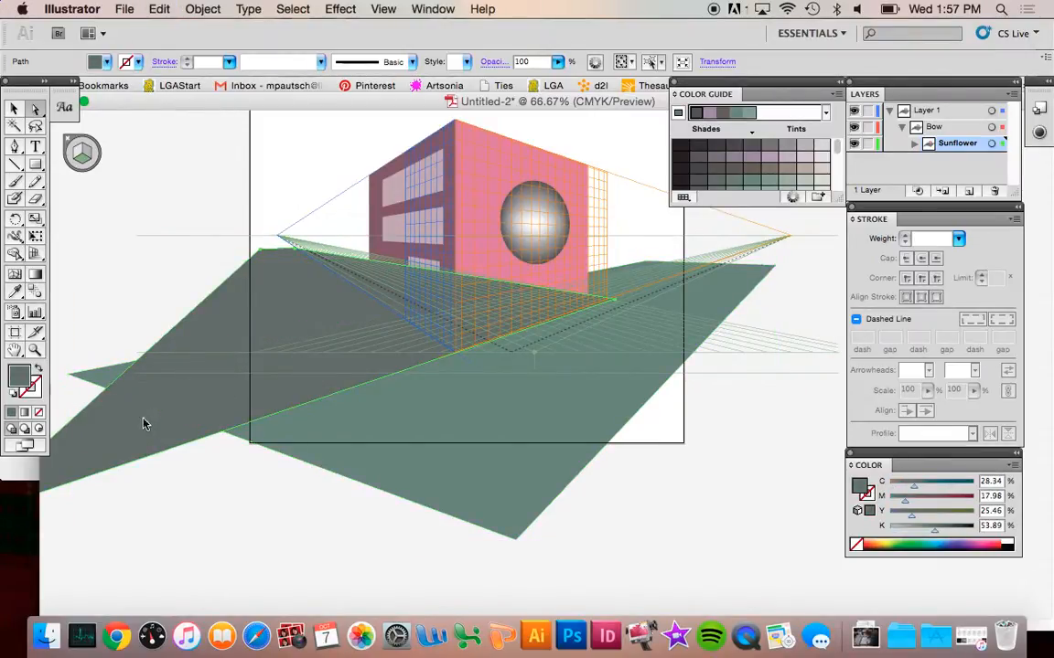
- Send the dark grey ground shape backward by one level
{"action": "right_click", "coordinate": [142, 421]}
{"action": "mouse_move", "coordinate": [257, 599]}
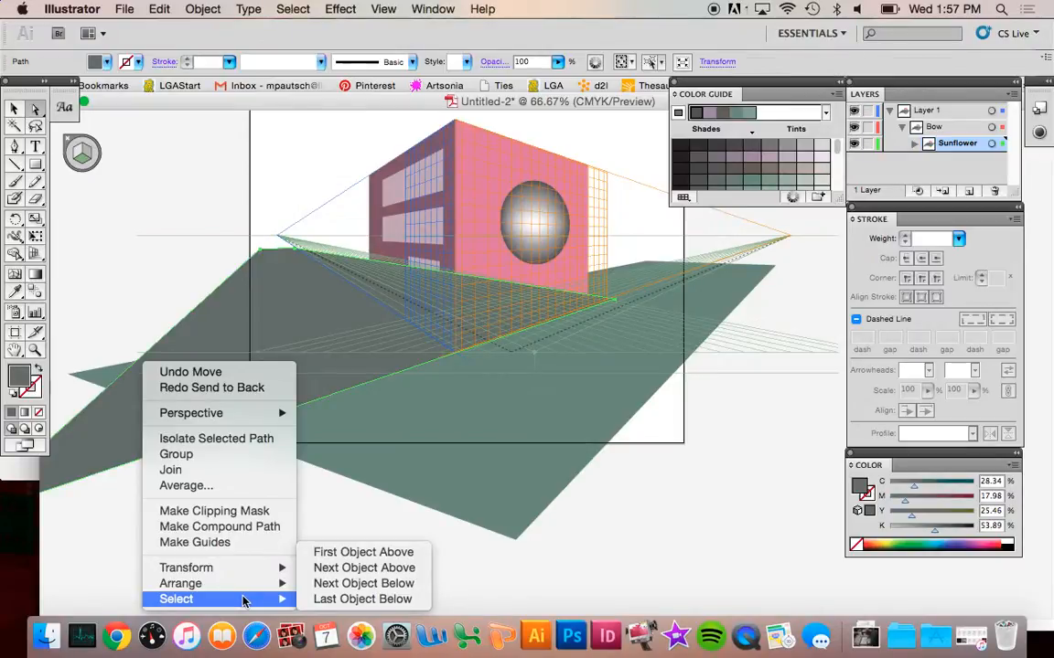
{"action": "left_click", "coordinate": [361, 559]}
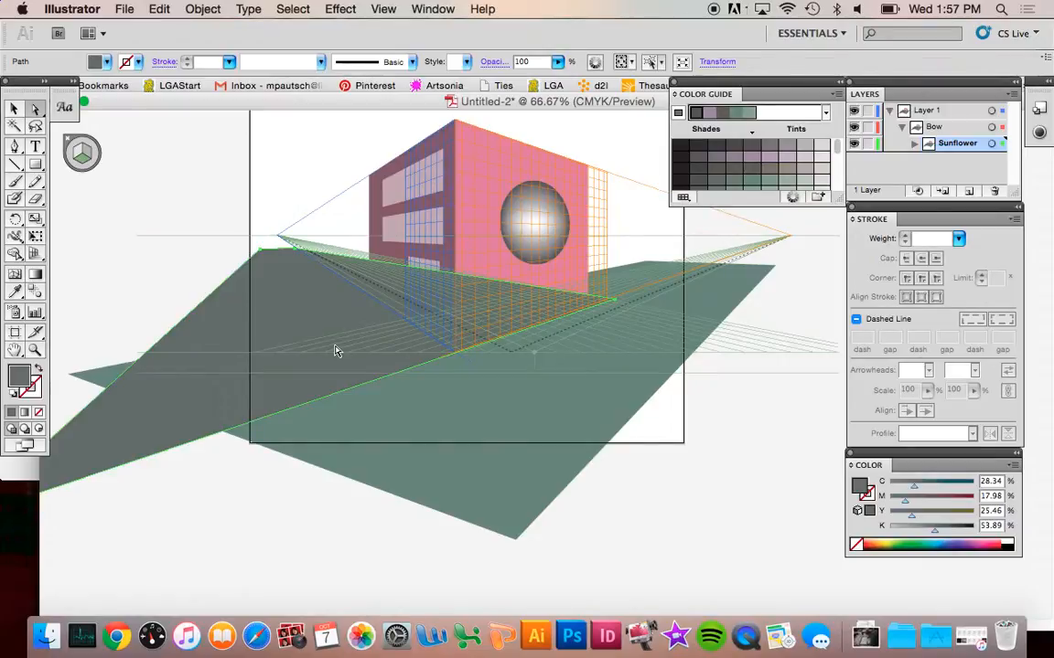
- Bring the building's dark pink left wall together with its windows and door to the front
{"action": "left_click", "coordinate": [414, 267]}
{"action": "left_click", "coordinate": [394, 195], "text": "shift"}
{"action": "left_click", "coordinate": [377, 218], "text": "shift"}
{"action": "right_click", "coordinate": [378, 216]}
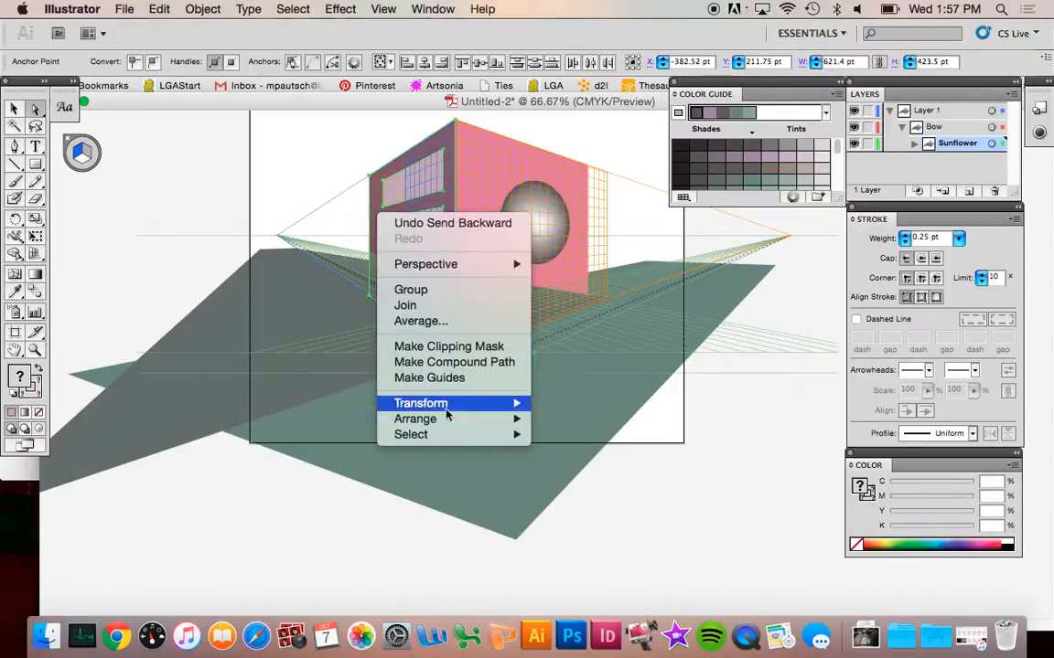
{"action": "mouse_move", "coordinate": [494, 421]}
{"action": "left_click", "coordinate": [552, 419]}
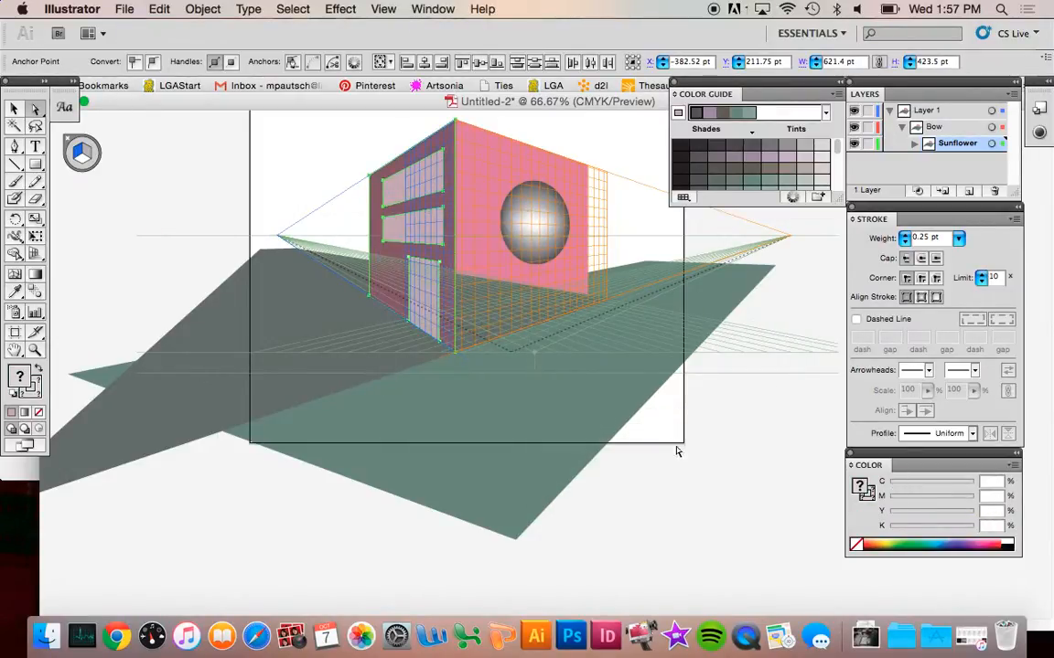
{"action": "left_click", "coordinate": [704, 491]}
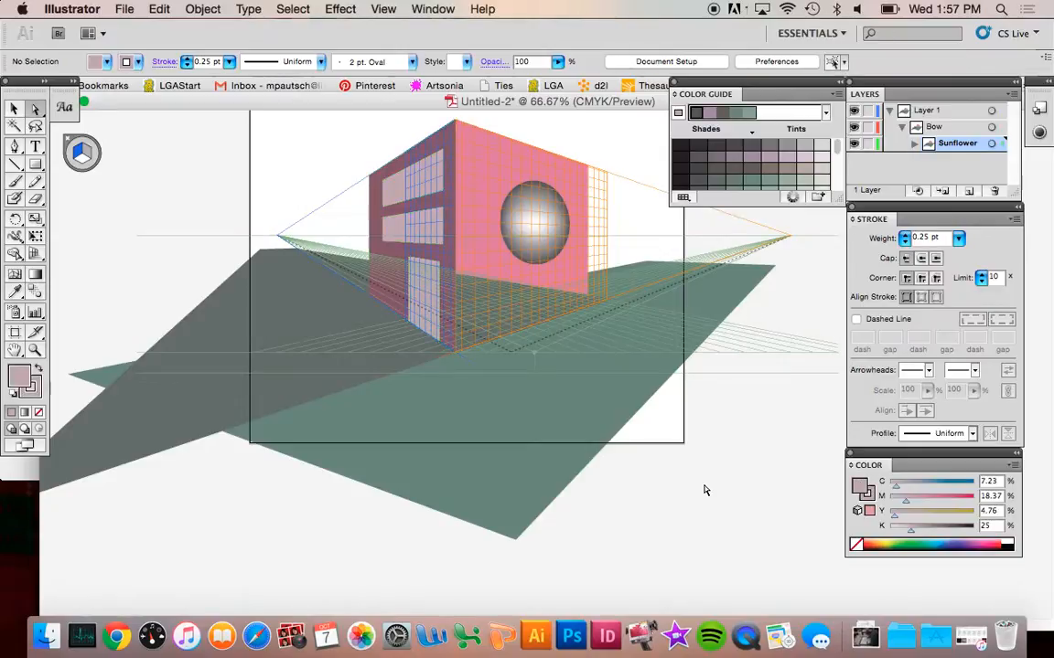
- Try to bring the pink right wall alone to the front, and undo that restacking
{"action": "left_click", "coordinate": [502, 249]}
{"action": "right_click", "coordinate": [501, 248]}
{"action": "left_click", "coordinate": [430, 209]}
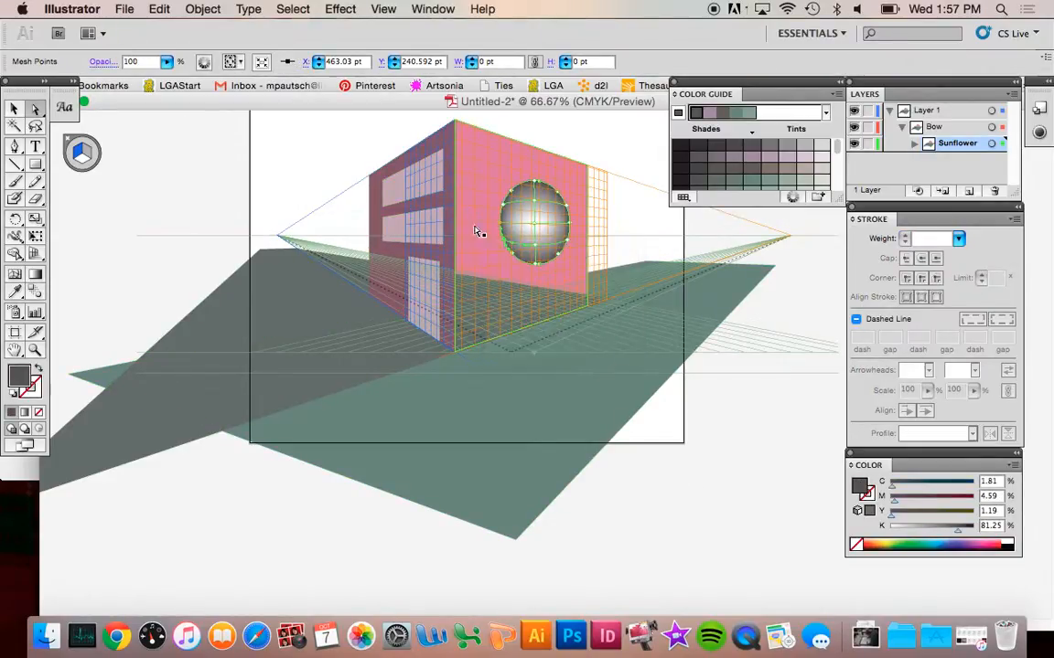
{"action": "left_click", "coordinate": [476, 228]}
{"action": "right_click", "coordinate": [475, 228]}
{"action": "mouse_move", "coordinate": [498, 406]}
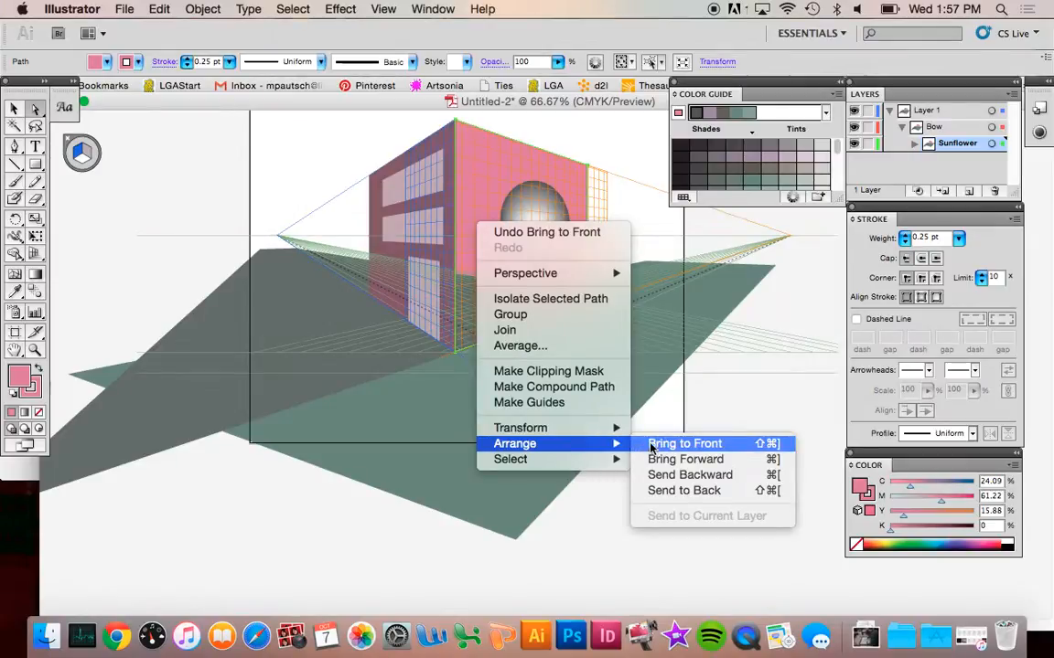
{"action": "left_click", "coordinate": [595, 402]}
{"action": "key", "text": "super+z"}
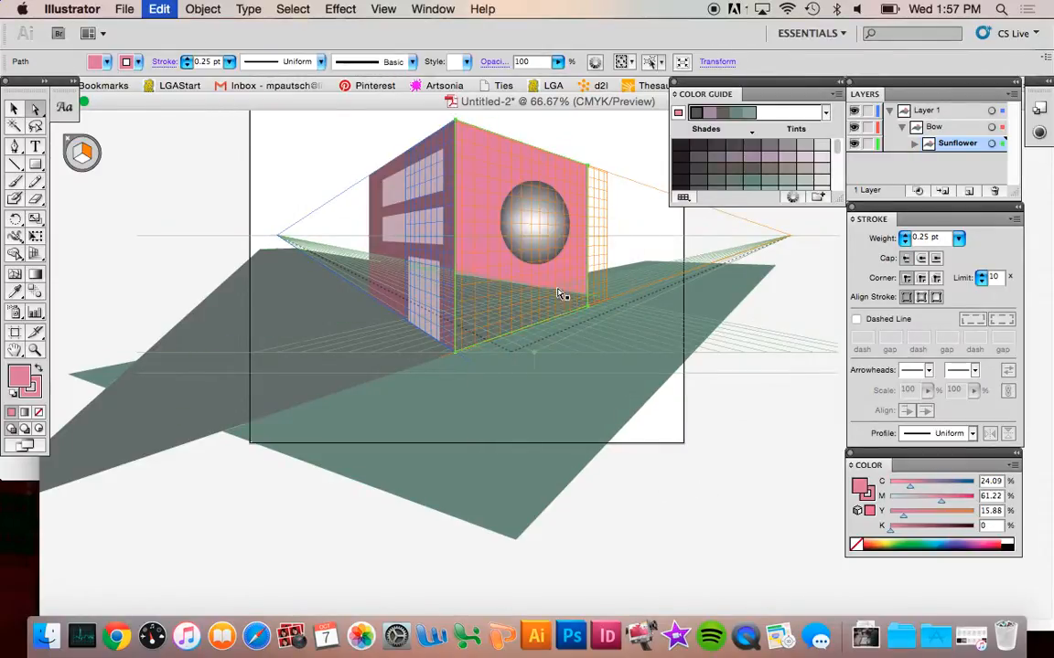
- Bring the shaded circular window and the pink right wall to the front together, keeping the window above the wall
{"action": "left_click", "coordinate": [538, 236]}
{"action": "right_click", "coordinate": [518, 247]}
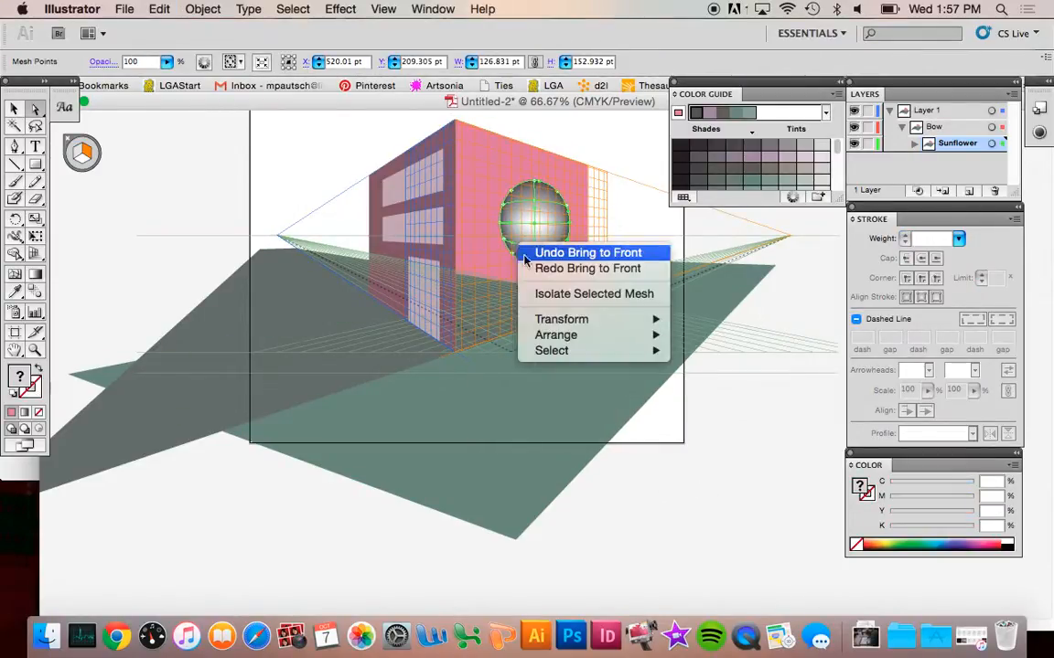
{"action": "mouse_move", "coordinate": [567, 337]}
{"action": "left_click", "coordinate": [718, 335]}
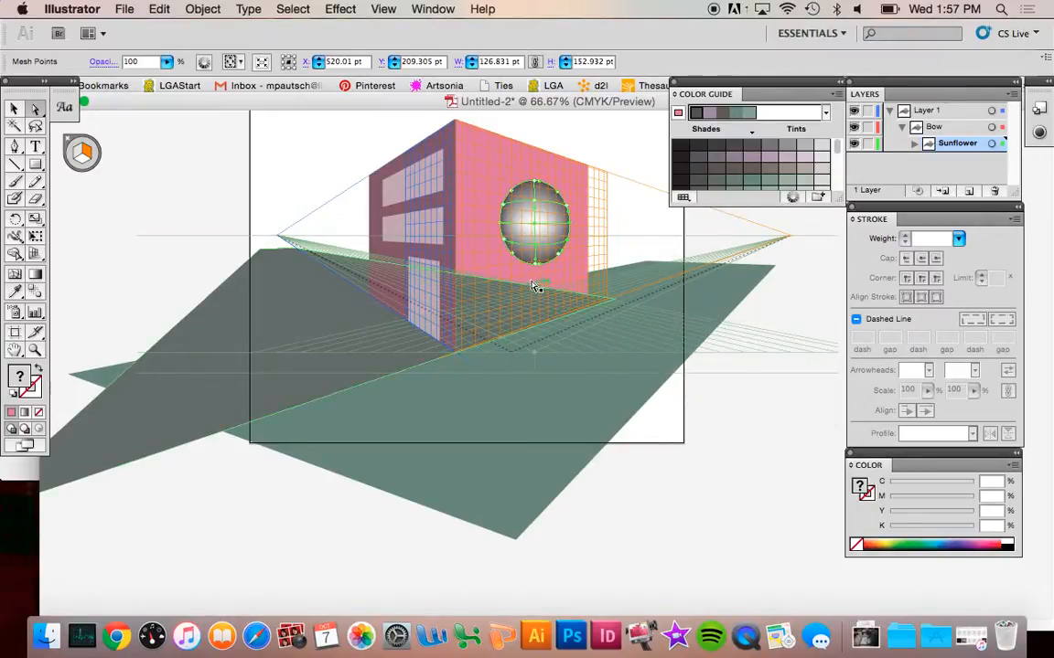
{"action": "left_click", "coordinate": [493, 246]}
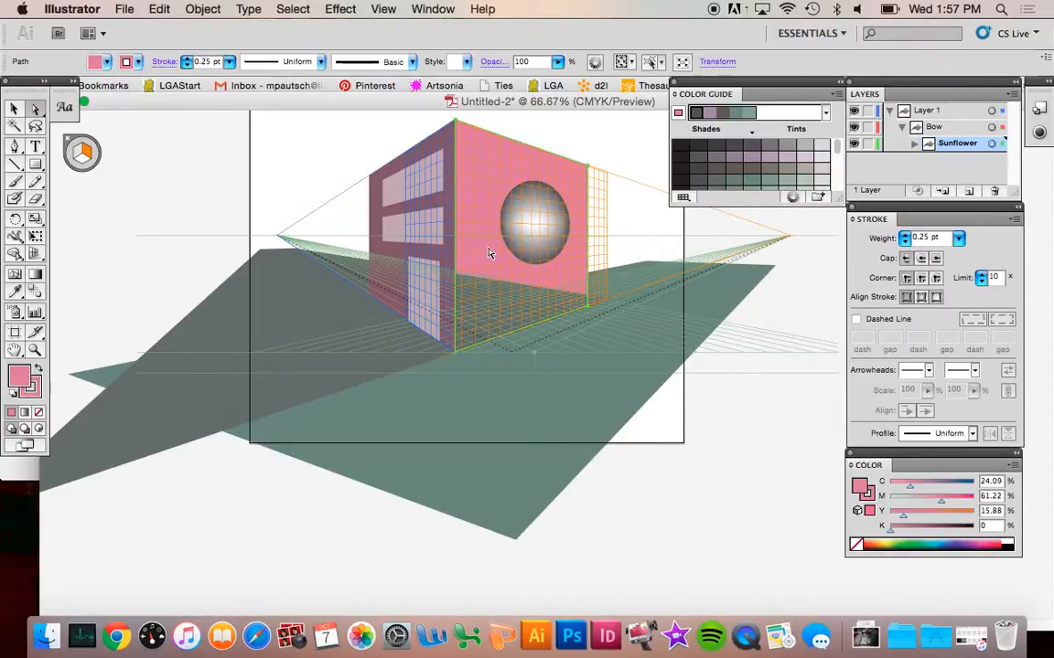
{"action": "left_click", "coordinate": [525, 248]}
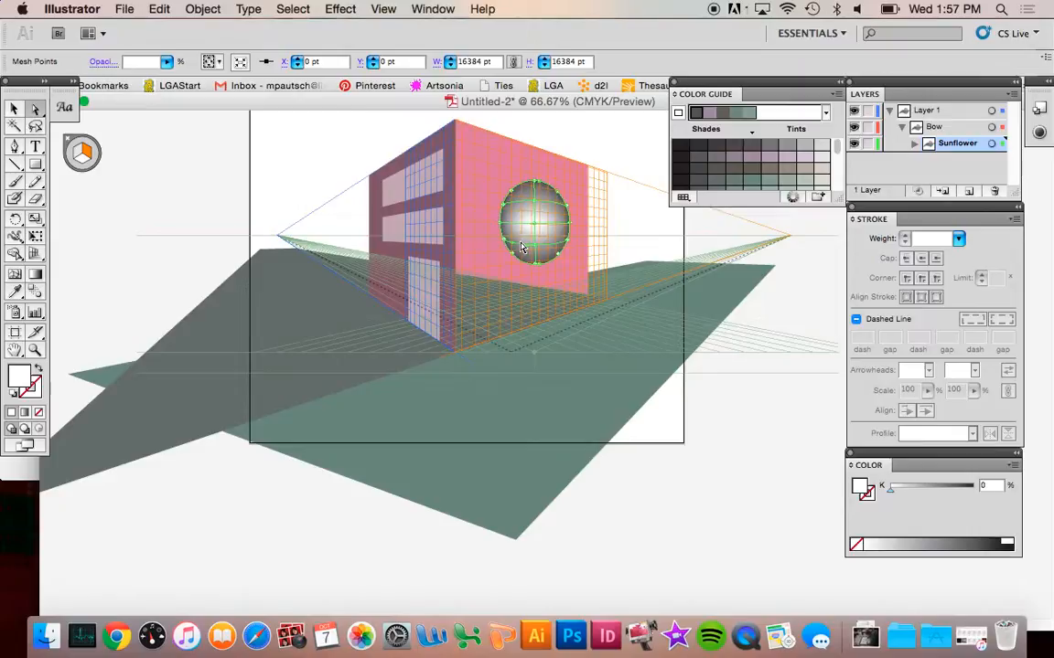
{"action": "right_click", "coordinate": [495, 256]}
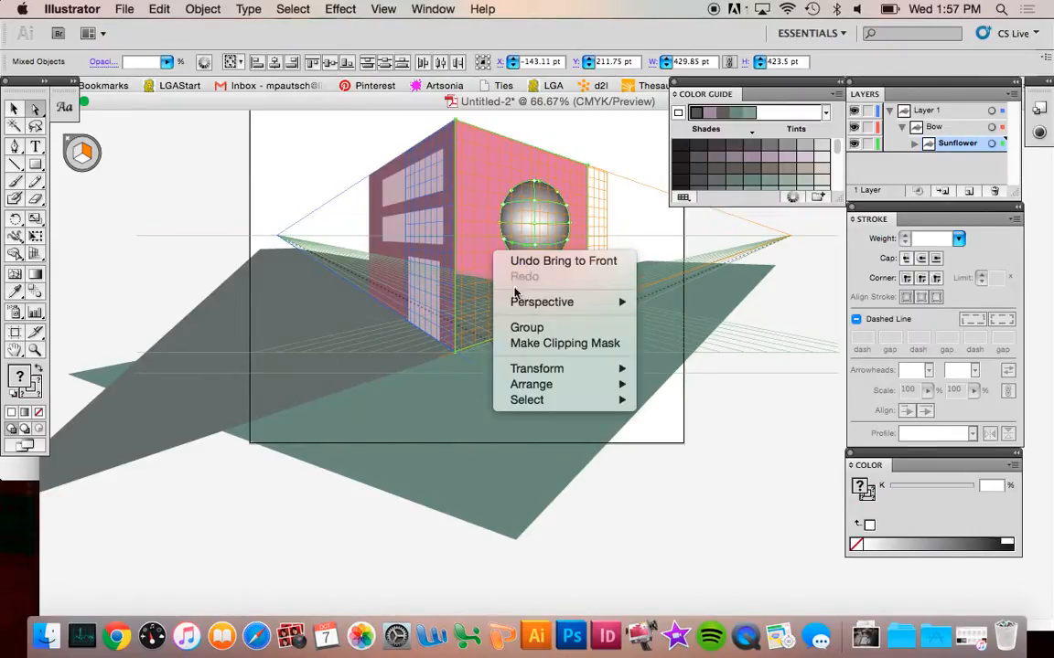
{"action": "mouse_move", "coordinate": [549, 385]}
{"action": "left_click", "coordinate": [665, 385]}
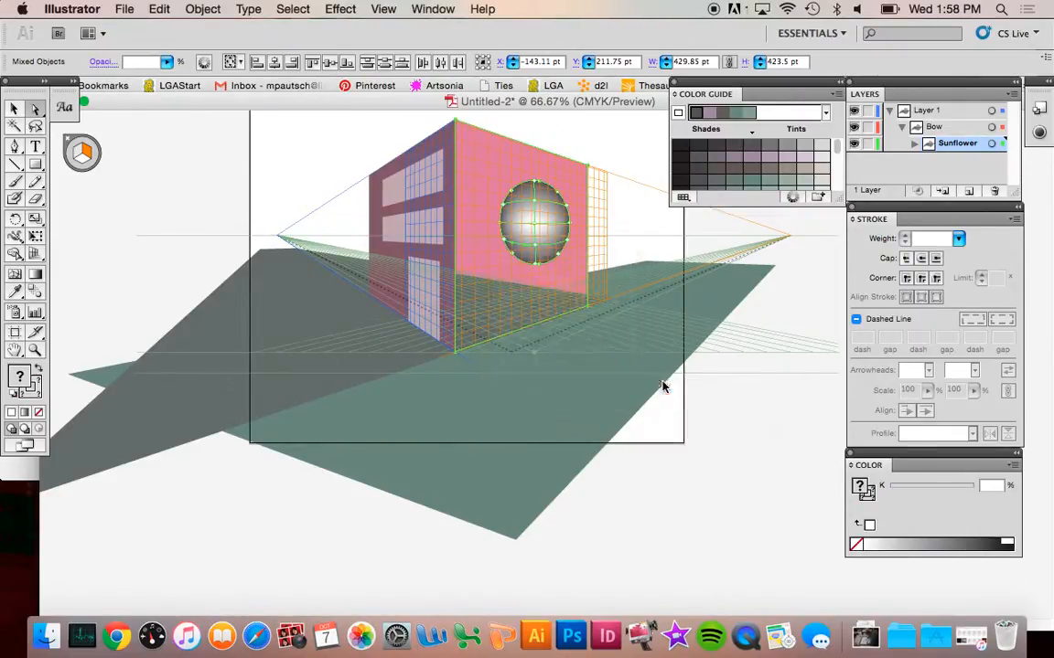
{"action": "left_click", "coordinate": [704, 429]}
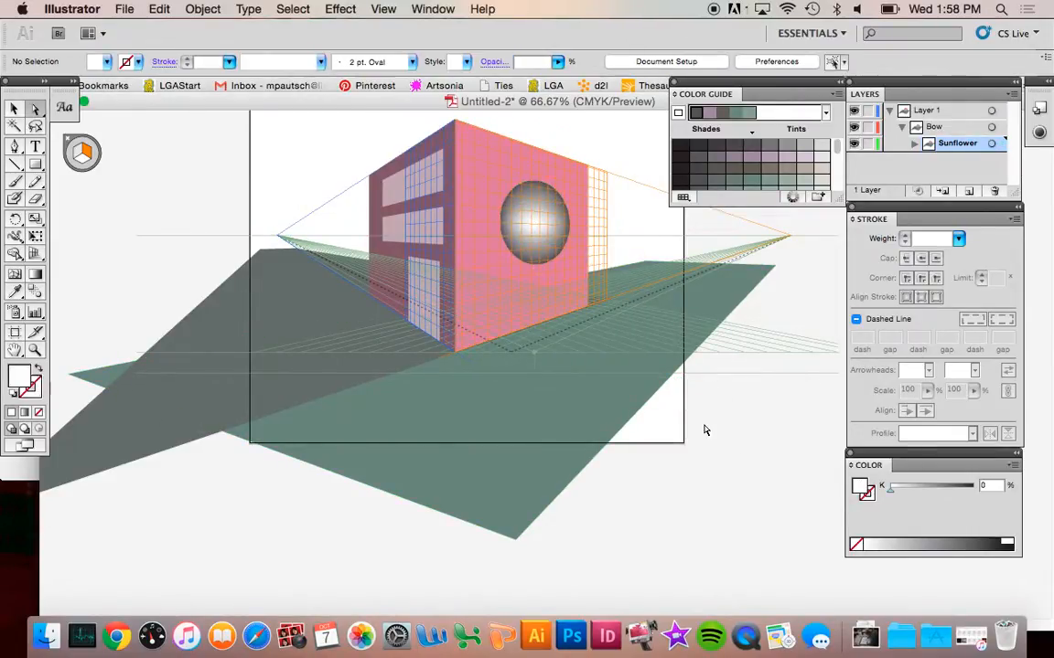
- Draw a smaller rectangular wall on the right perspective plane behind the pink building and fill it with muted purple
{"action": "left_click", "coordinate": [36, 169]}
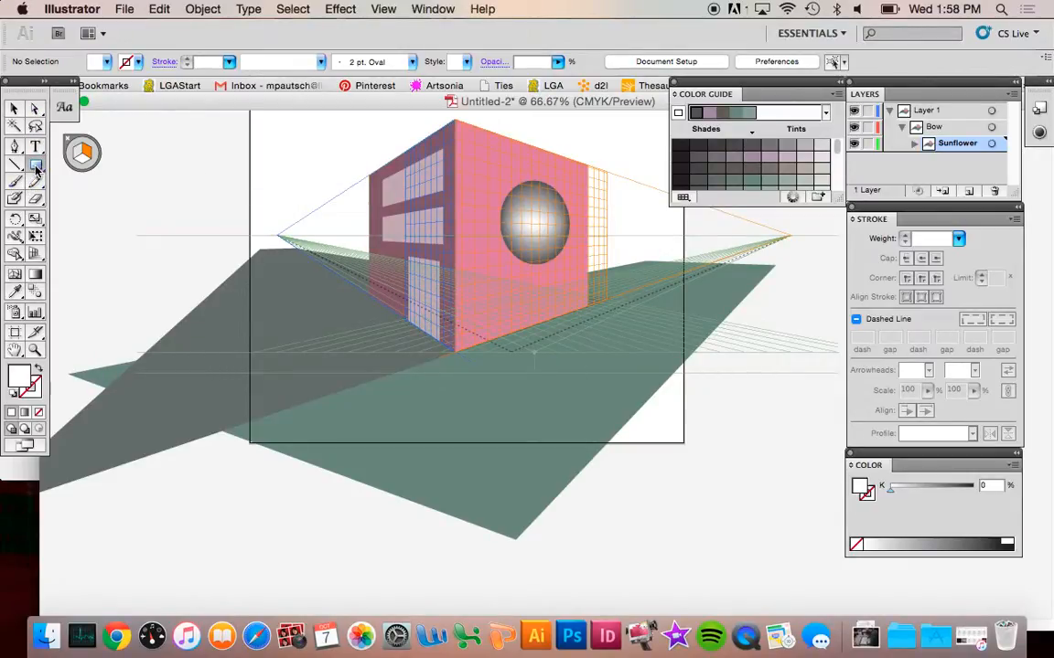
{"action": "left_click_drag", "start_coordinate": [603, 199], "coordinate": [655, 287]}
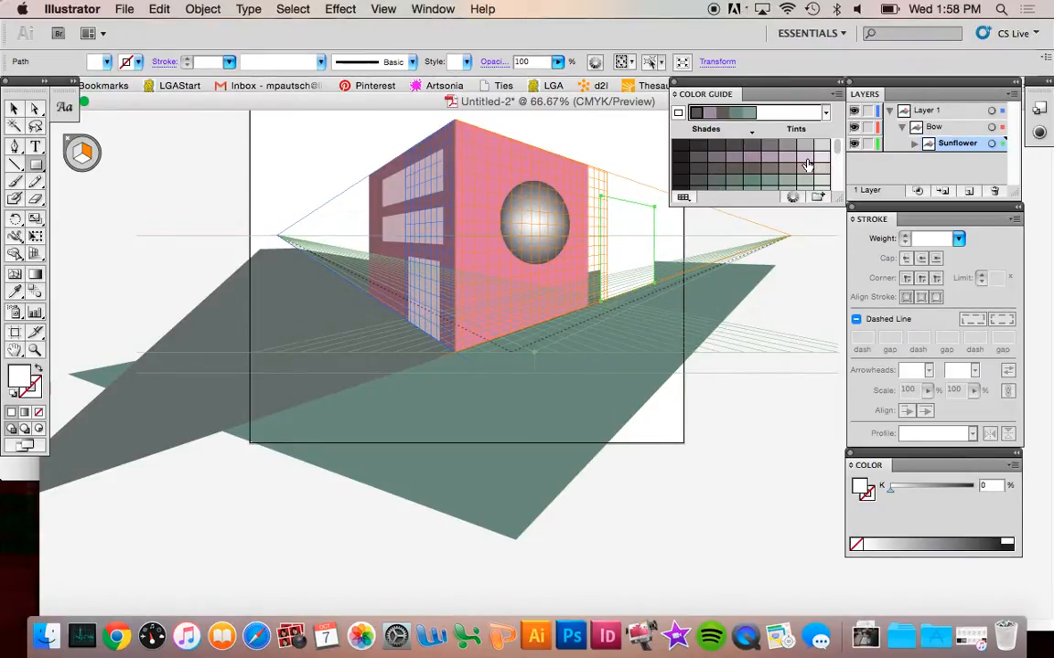
{"action": "left_click", "coordinate": [753, 161]}
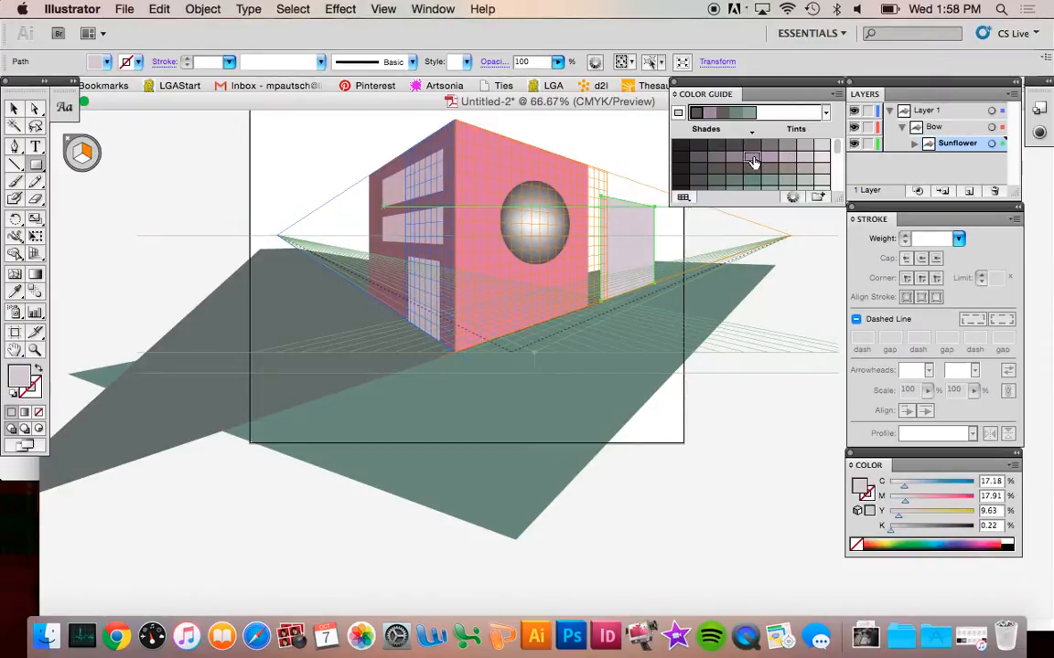
{"action": "left_click", "coordinate": [752, 159]}
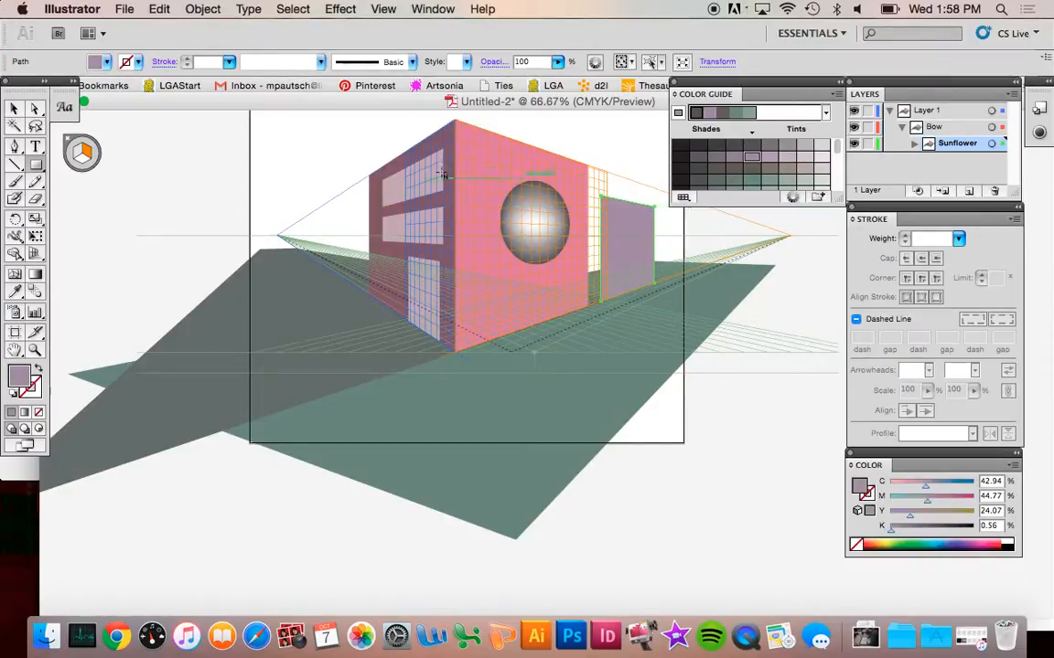
- Draw the small building's side wall on the left perspective plane from its front corner and fill it with dark purplish grey
{"action": "left_click", "coordinate": [73, 151]}
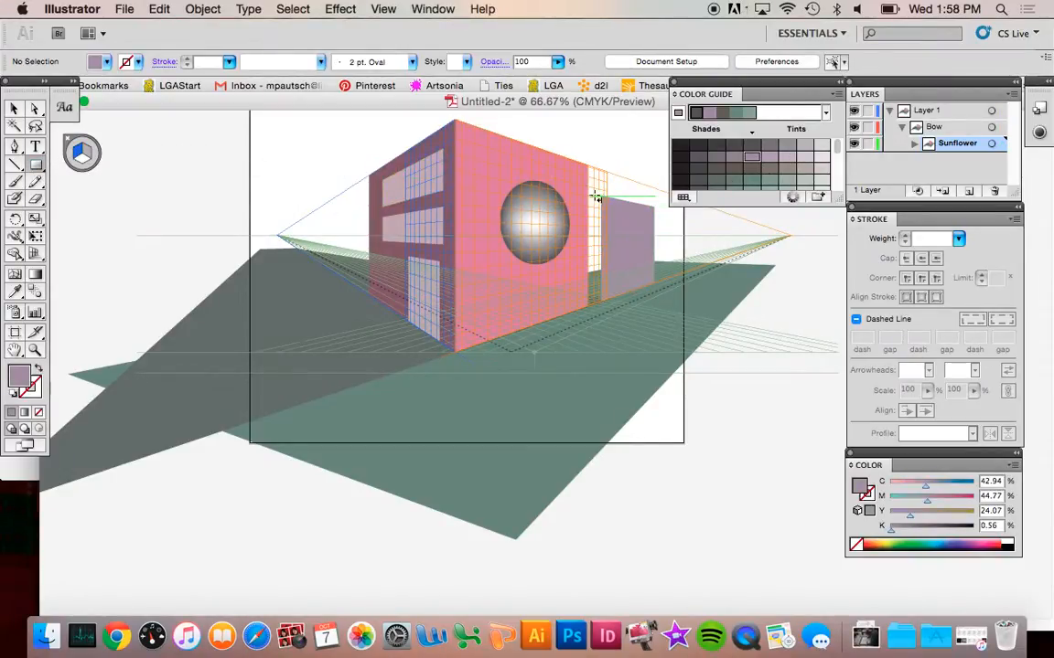
{"action": "mouse_move", "coordinate": [602, 199]}
{"action": "left_mouse_down"}
{"action": "mouse_move", "coordinate": [583, 239]}
{"action": "mouse_move", "coordinate": [583, 298]}
{"action": "left_mouse_up"}
{"action": "left_click", "coordinate": [697, 156]}
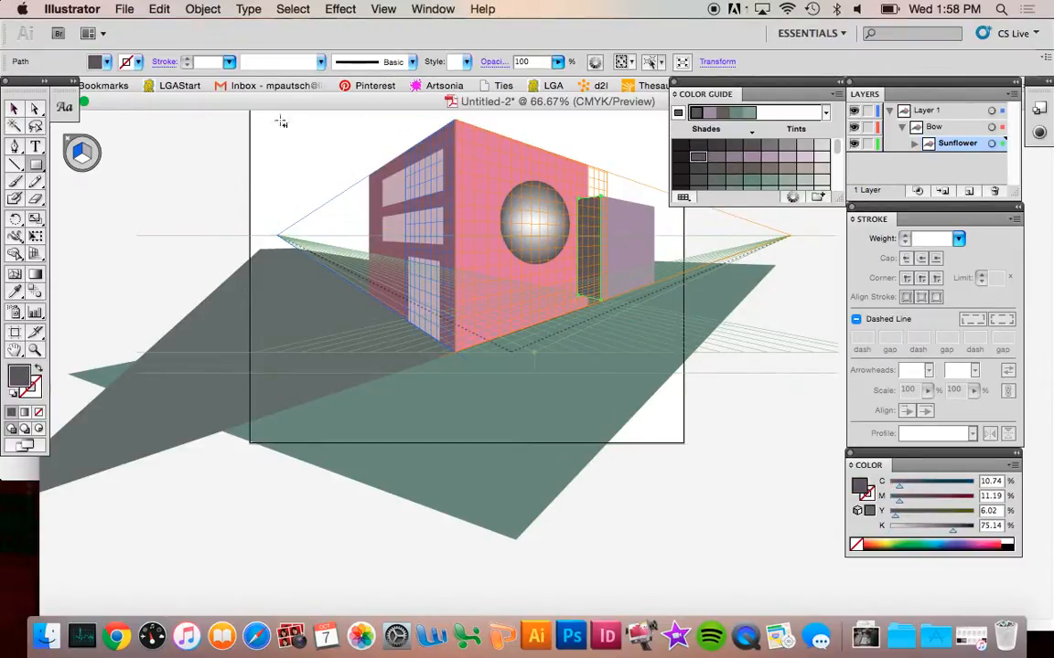
- Send the small building's dark side wall backward by two levels
{"action": "left_click", "coordinate": [14, 109]}
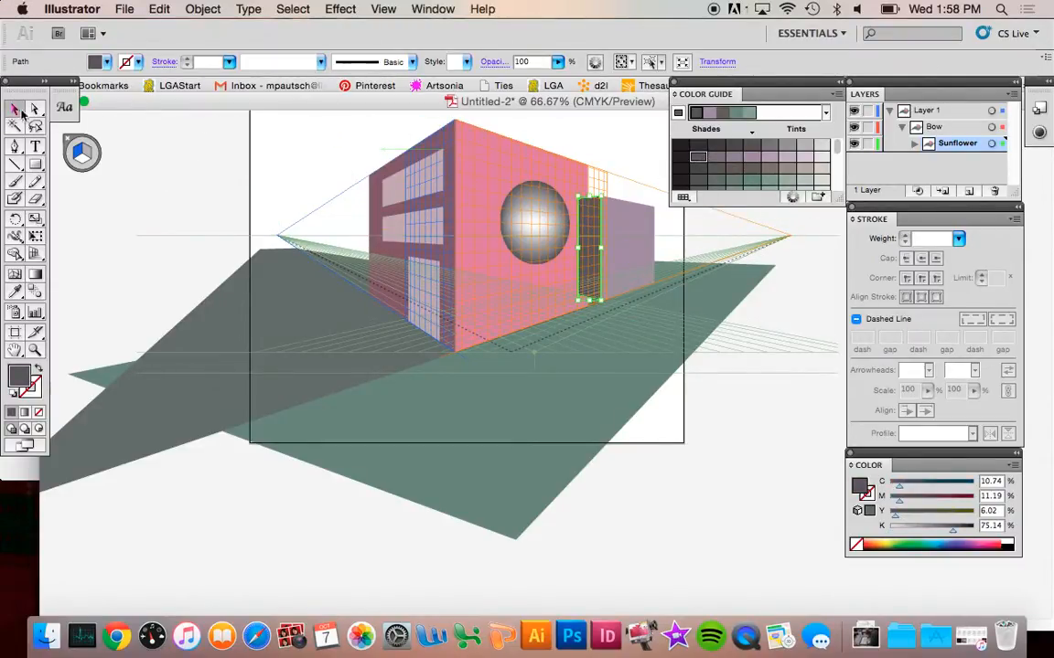
{"action": "right_click", "coordinate": [590, 220]}
{"action": "mouse_move", "coordinate": [631, 436]}
{"action": "left_click", "coordinate": [793, 467]}
{"action": "right_click", "coordinate": [591, 259]}
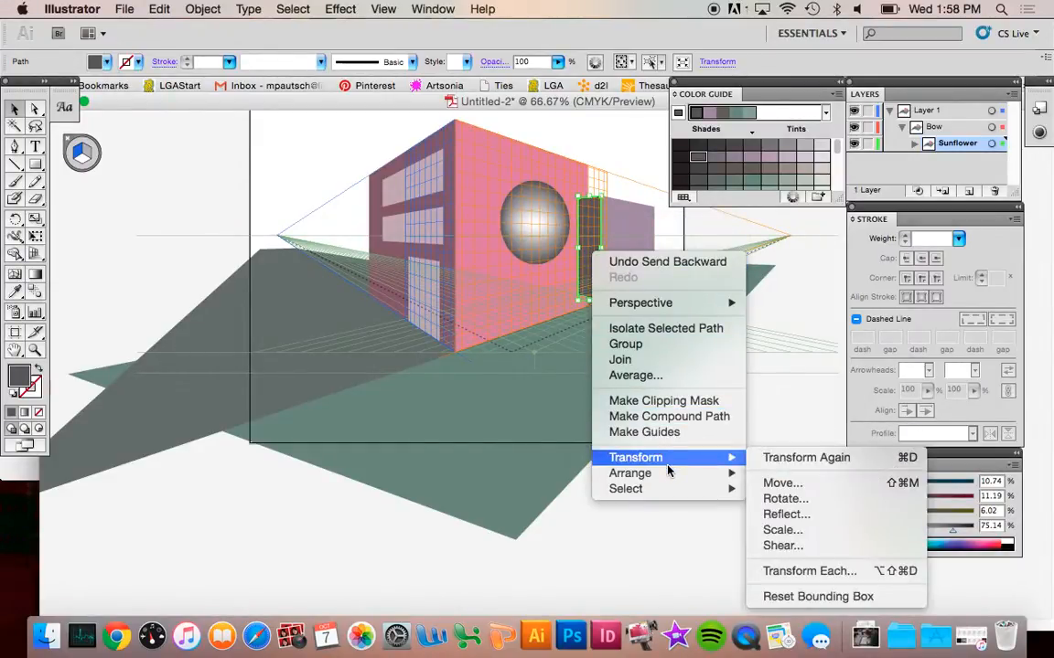
{"action": "mouse_move", "coordinate": [676, 472]}
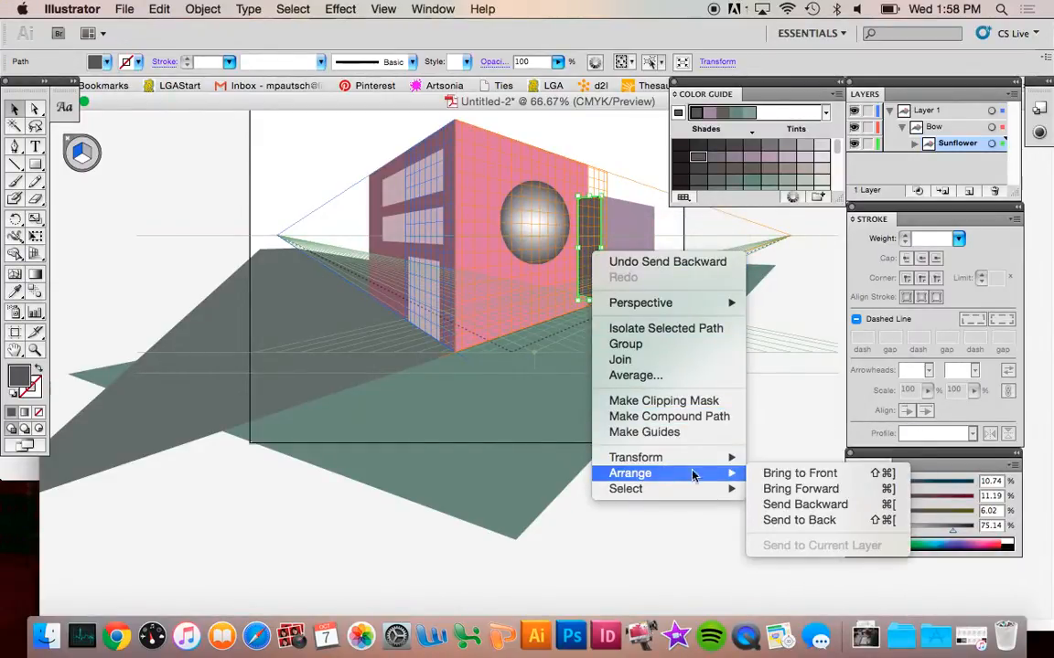
{"action": "left_click", "coordinate": [805, 505]}
- Bring the pink right wall and its circular window to the front, covering the small building's side wall
{"action": "left_click", "coordinate": [536, 277]}
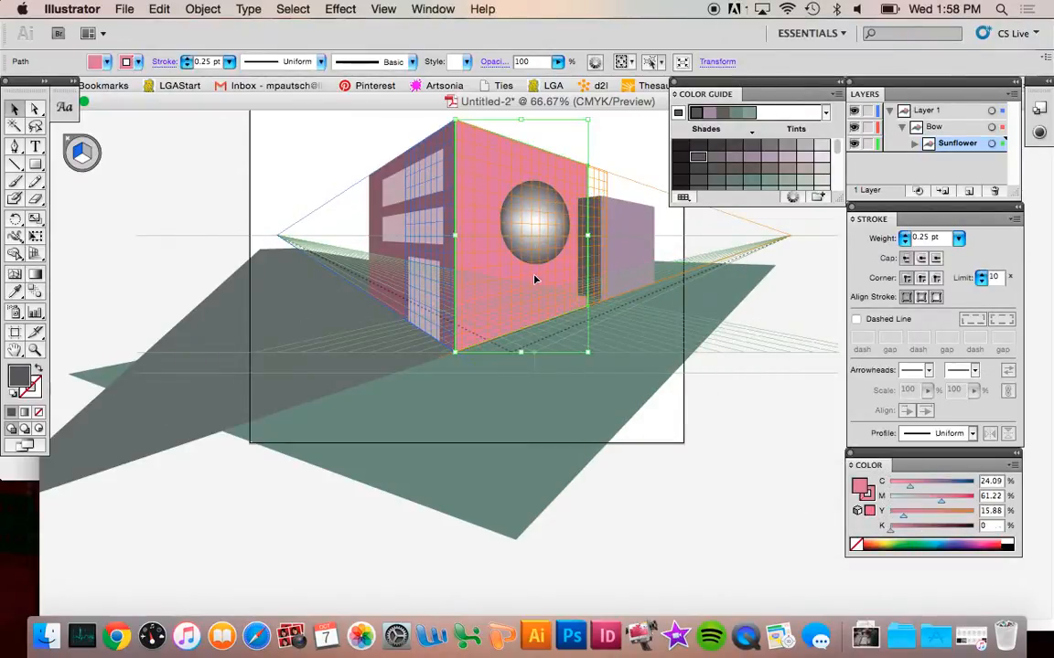
{"action": "left_click", "coordinate": [540, 256], "text": "shift"}
{"action": "right_click", "coordinate": [509, 274]}
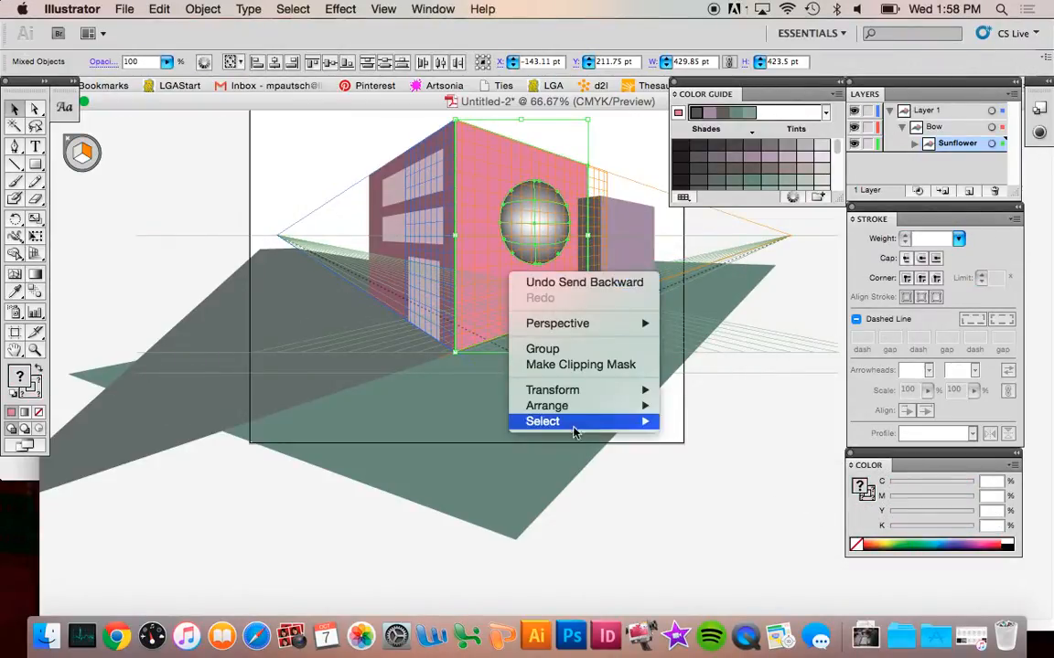
{"action": "mouse_move", "coordinate": [574, 414]}
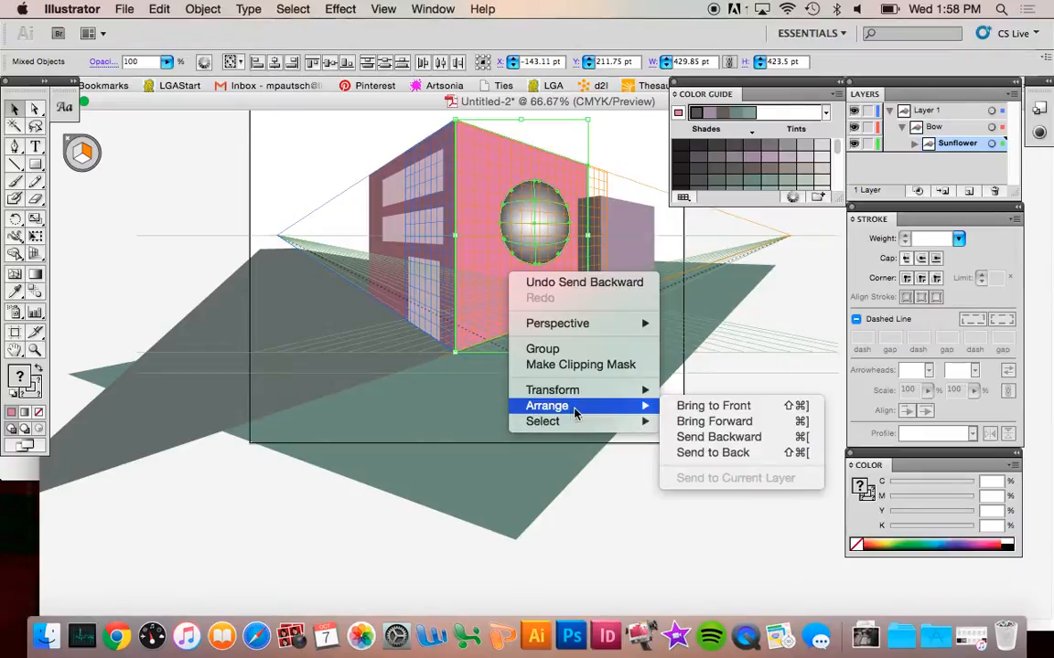
{"action": "left_click", "coordinate": [715, 406]}
{"action": "left_click", "coordinate": [734, 410]}
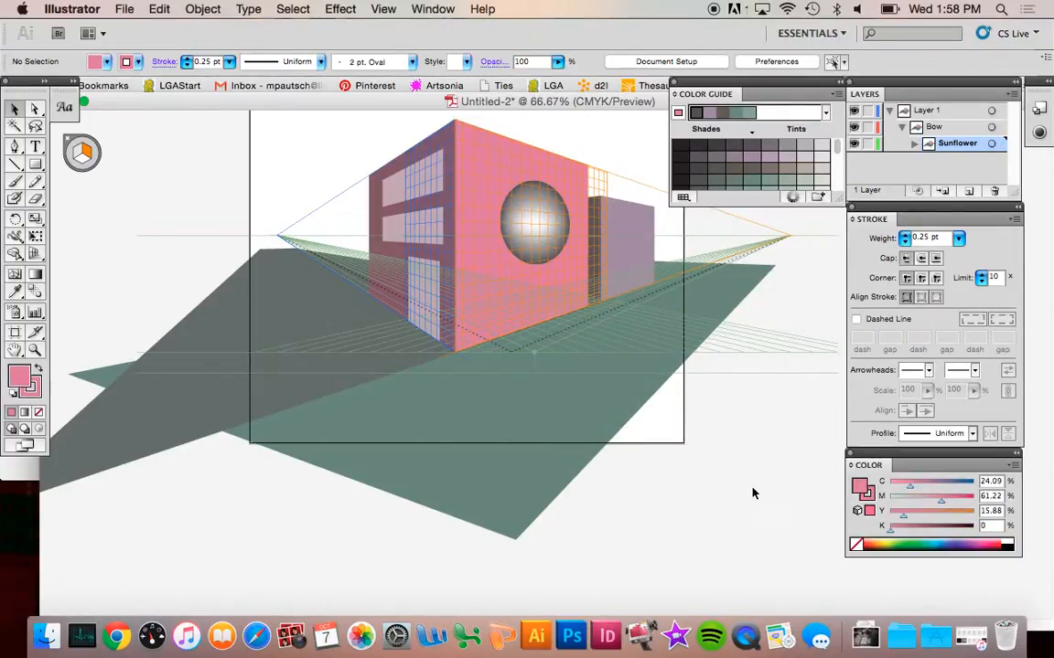
- With no perspective plane active, draw a flat rectangle across the artboard from its upper corner down to the back edge of the ground
{"action": "scroll", "coordinate": [728, 442], "scroll_direction": "up", "scroll_amount": 1}
{"action": "scroll", "coordinate": [728, 442], "scroll_direction": "up", "scroll_amount": 1}
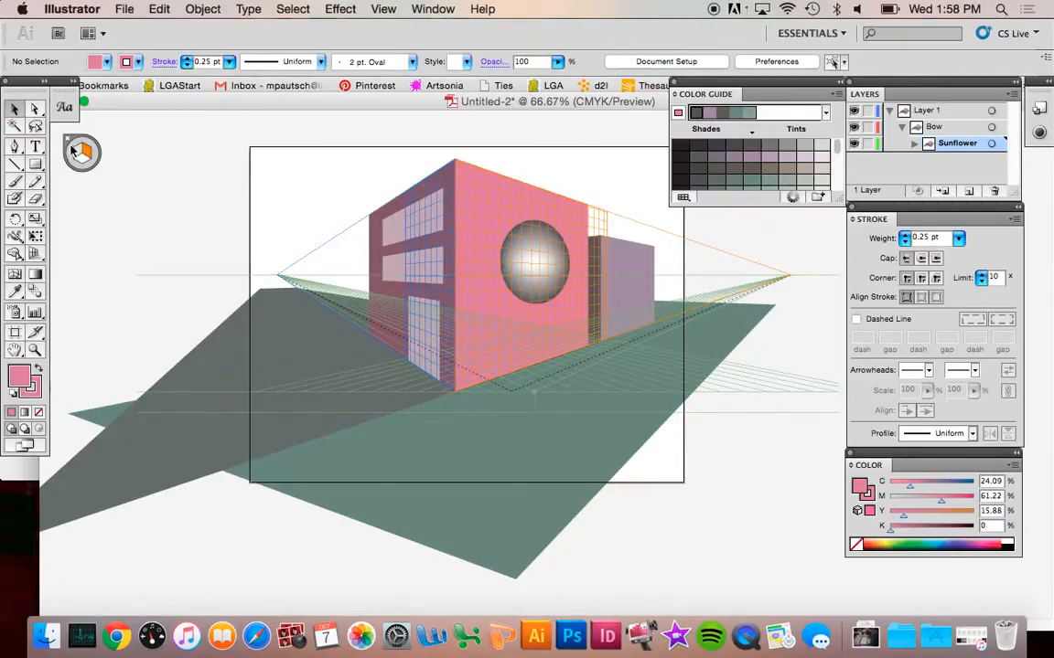
{"action": "left_click", "coordinate": [34, 254]}
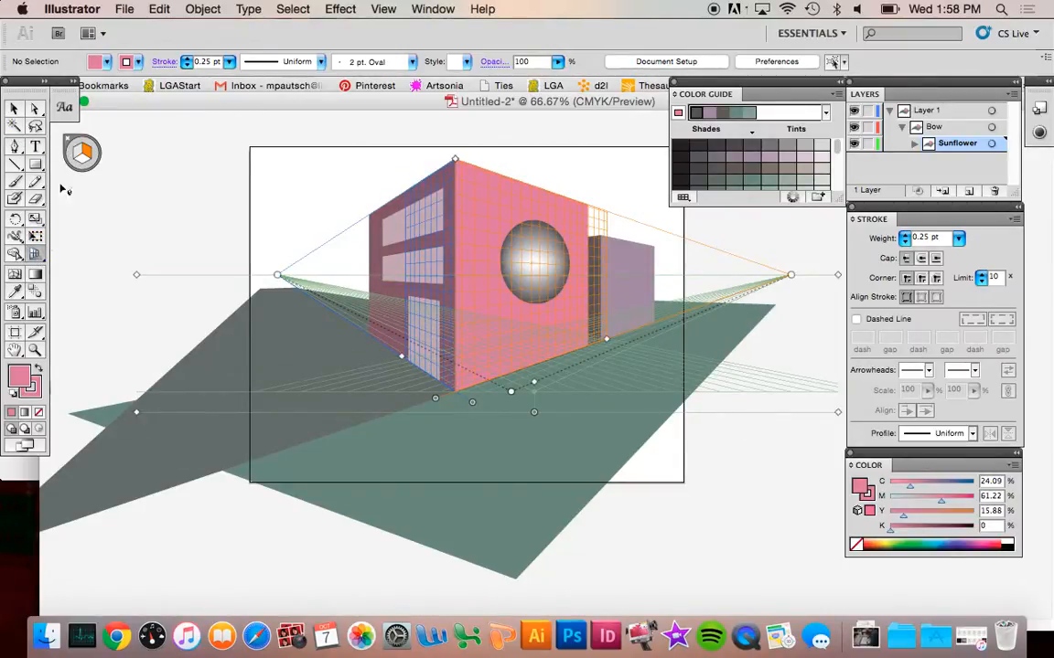
{"action": "left_click", "coordinate": [71, 150]}
{"action": "left_click", "coordinate": [35, 164]}
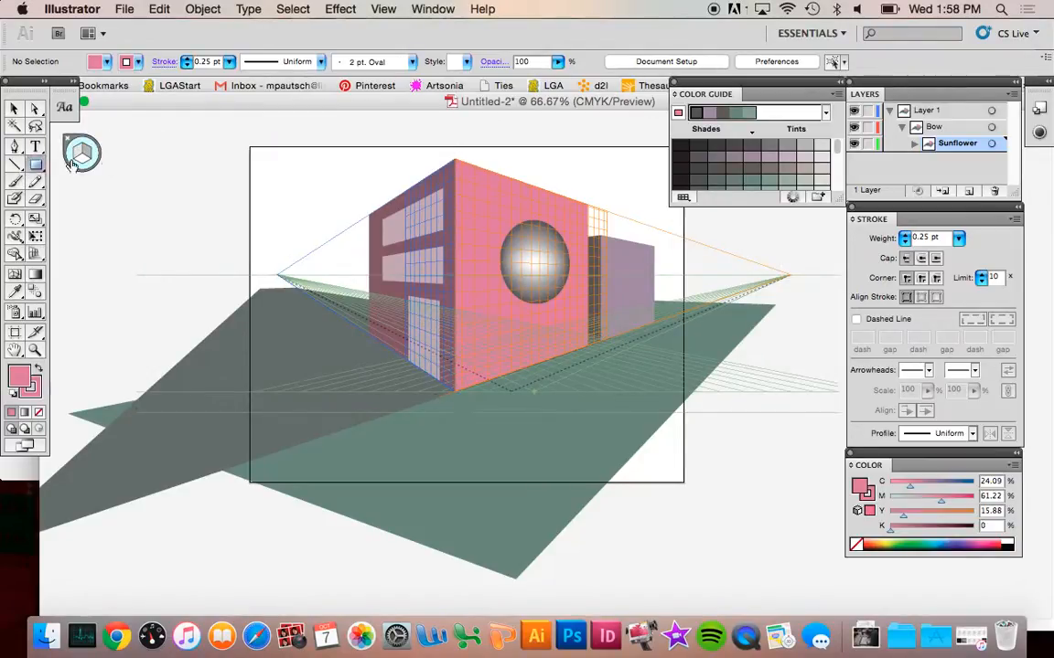
{"action": "left_click_drag", "start_coordinate": [249, 148], "coordinate": [696, 305]}
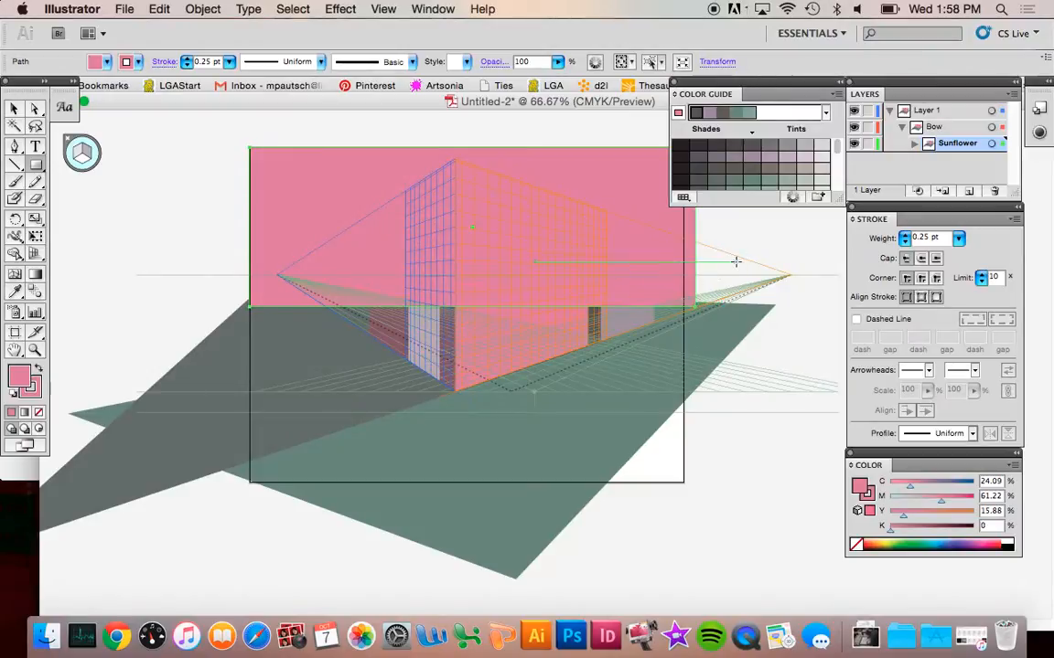
- Fill the background rectangle with a dark grey from the Color Guide shades
{"action": "scroll", "coordinate": [796, 179], "scroll_direction": "down", "scroll_amount": 3}
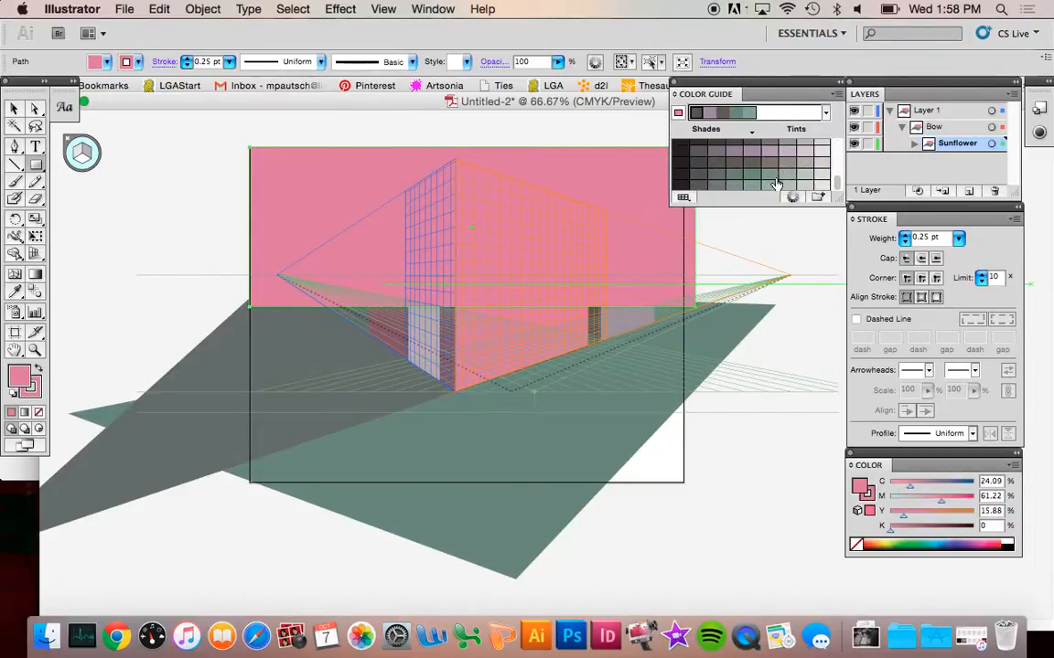
{"action": "scroll", "coordinate": [734, 140], "scroll_direction": "up", "scroll_amount": 3}
{"action": "left_click", "coordinate": [734, 147]}
- Send the background rectangle to the back, behind the buildings and the ground shapes
{"action": "left_click", "coordinate": [14, 108]}
{"action": "right_click", "coordinate": [300, 155]}
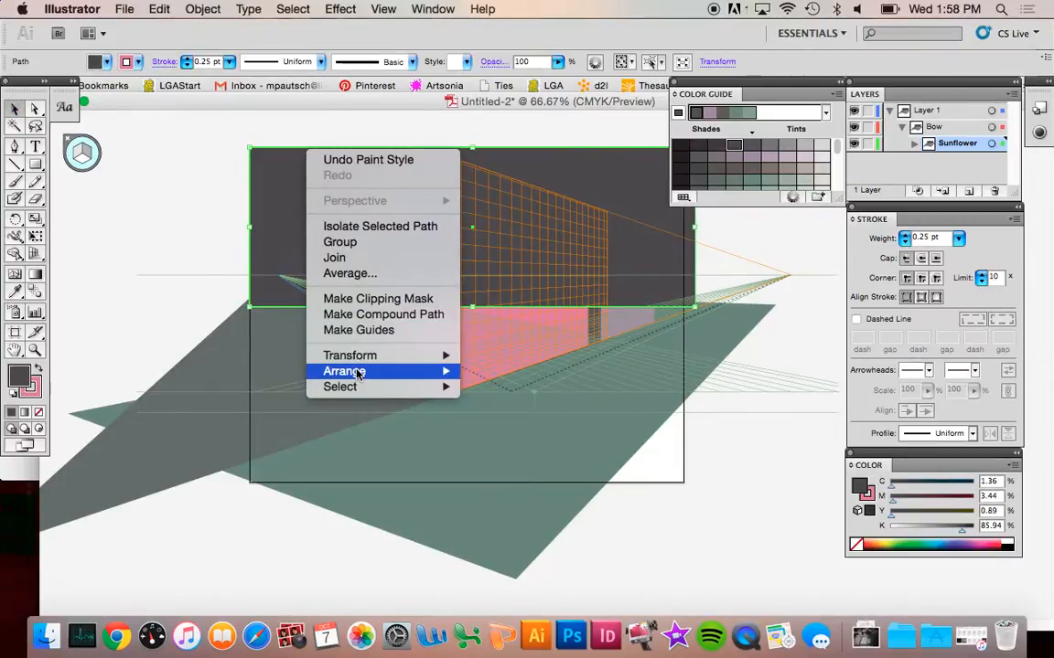
{"action": "mouse_move", "coordinate": [358, 373]}
{"action": "left_click", "coordinate": [532, 419]}
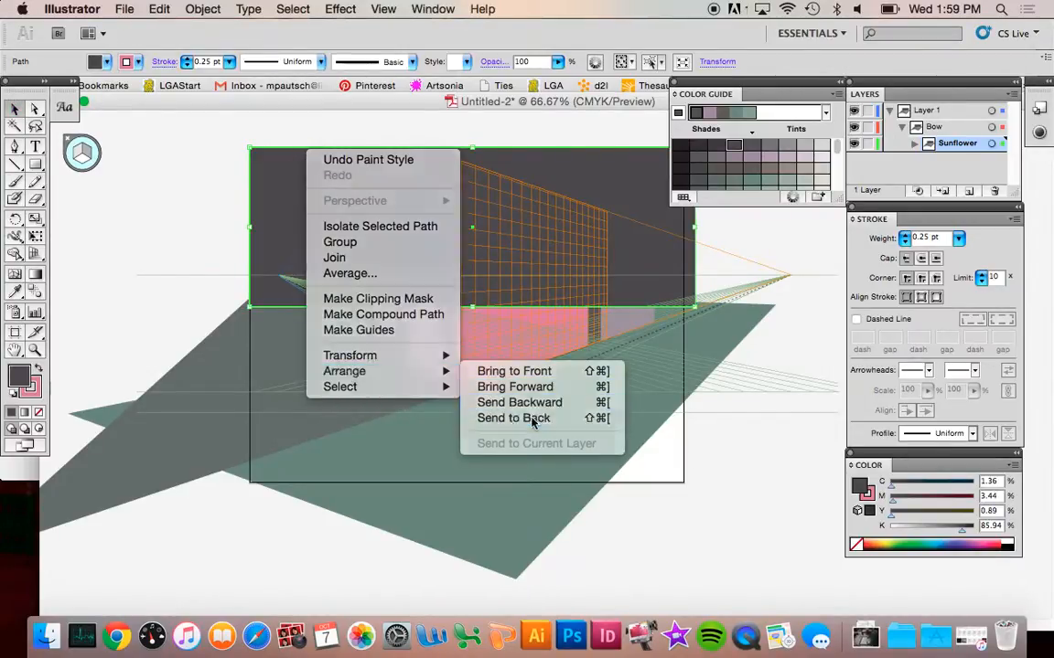
{"action": "left_click", "coordinate": [184, 248]}
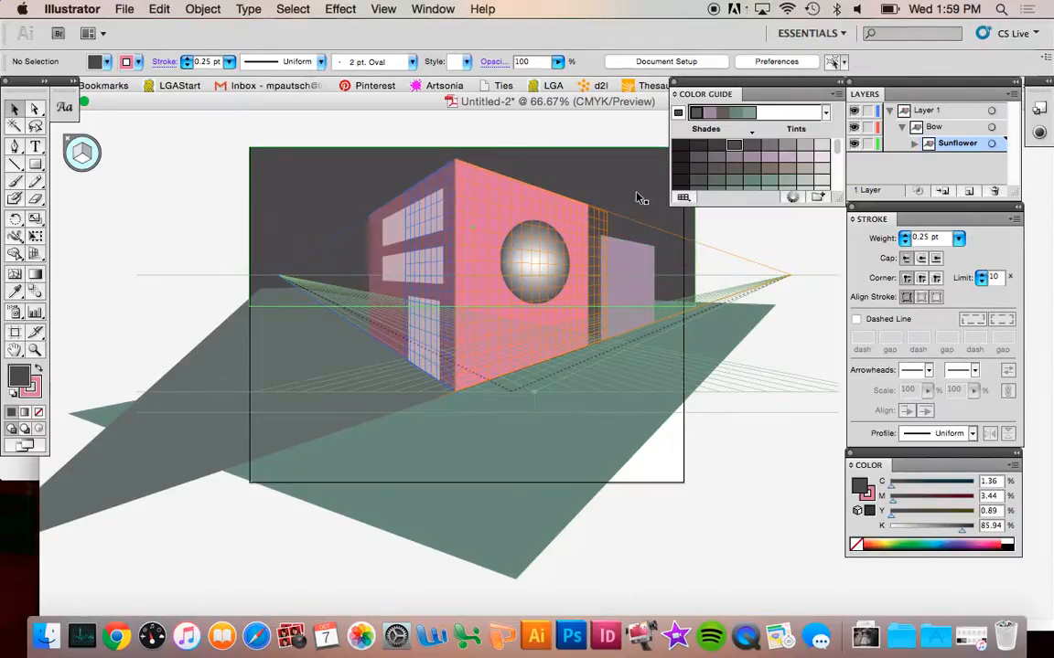
- Fill the background rectangle with a light grey from the Color Guide tints
{"action": "left_click", "coordinate": [807, 146]}
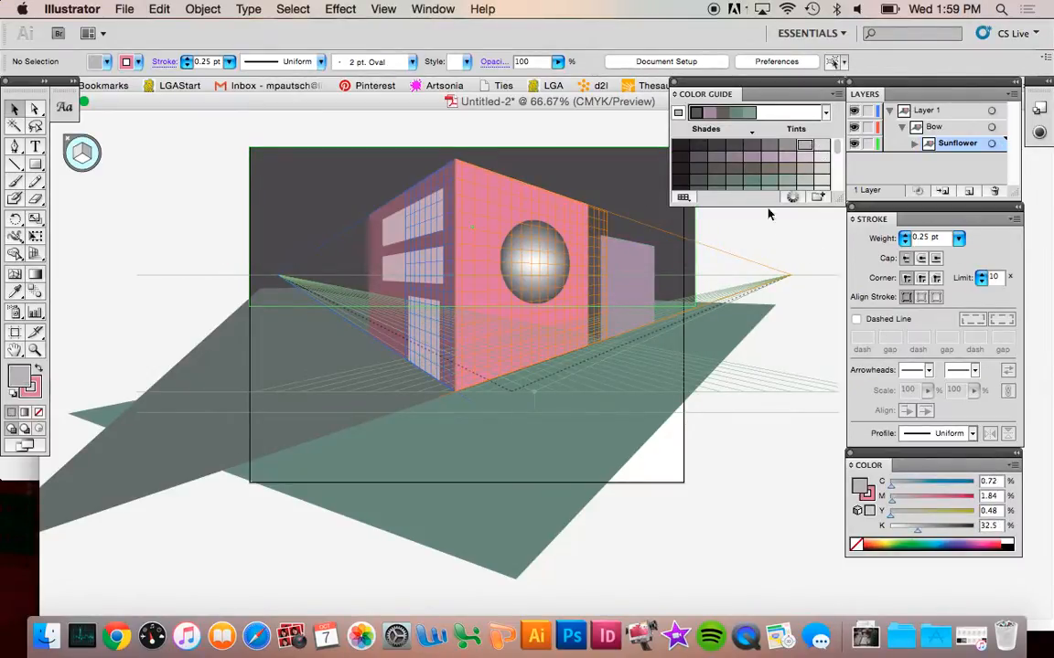
{"action": "left_click", "coordinate": [518, 166]}
{"action": "left_click", "coordinate": [807, 146]}
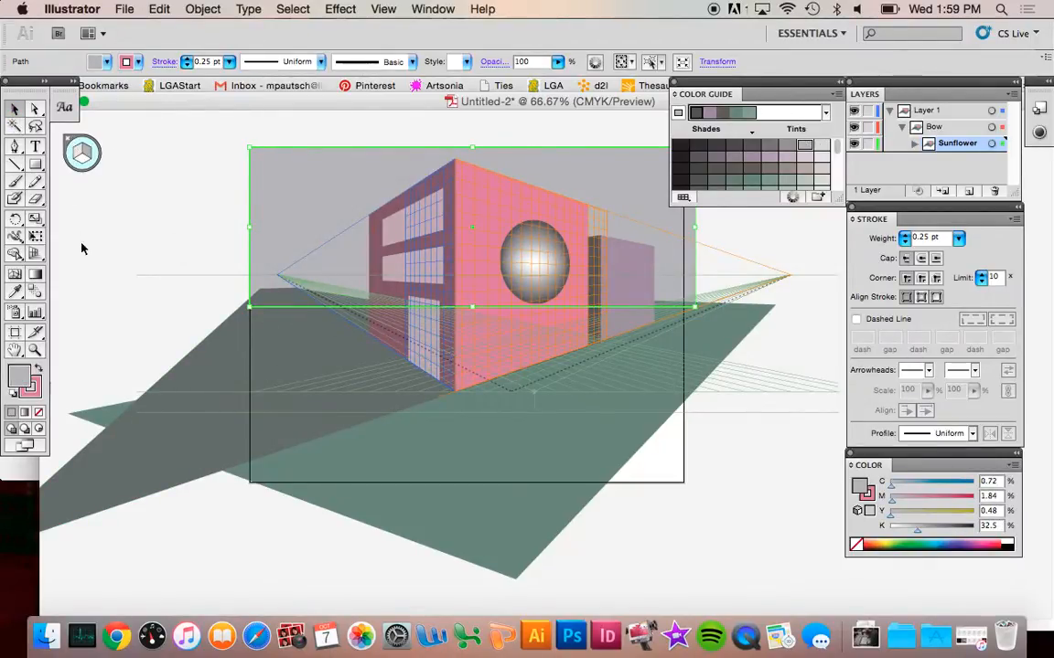
- Hide the perspective grid and deselect the background rectangle
{"action": "left_click", "coordinate": [35, 253]}
{"action": "left_click", "coordinate": [69, 142]}
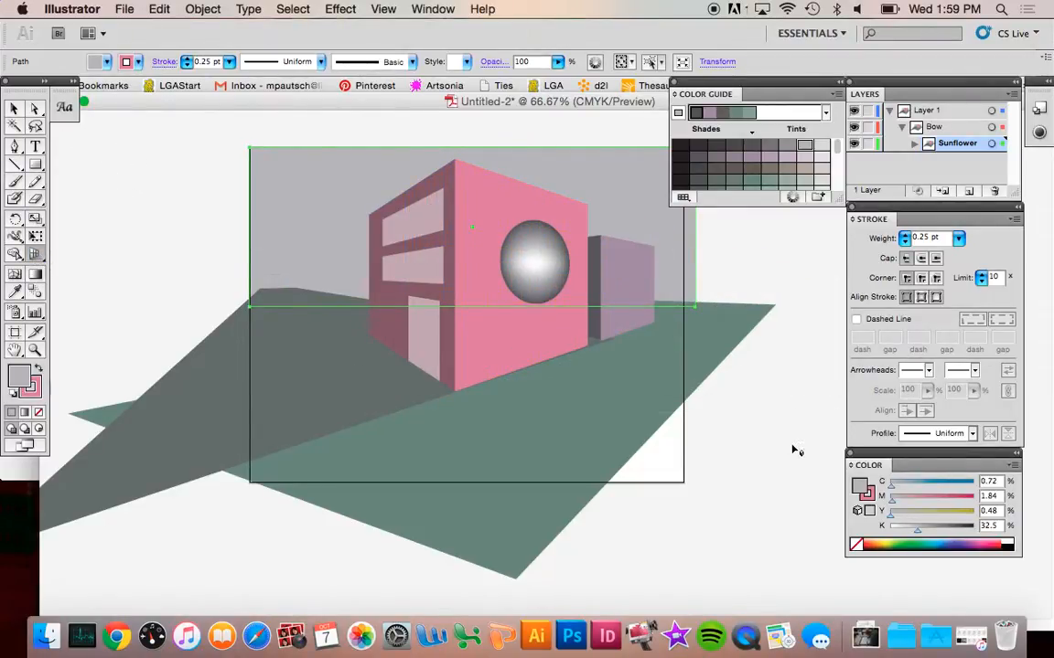
{"action": "left_click", "coordinate": [18, 106]}
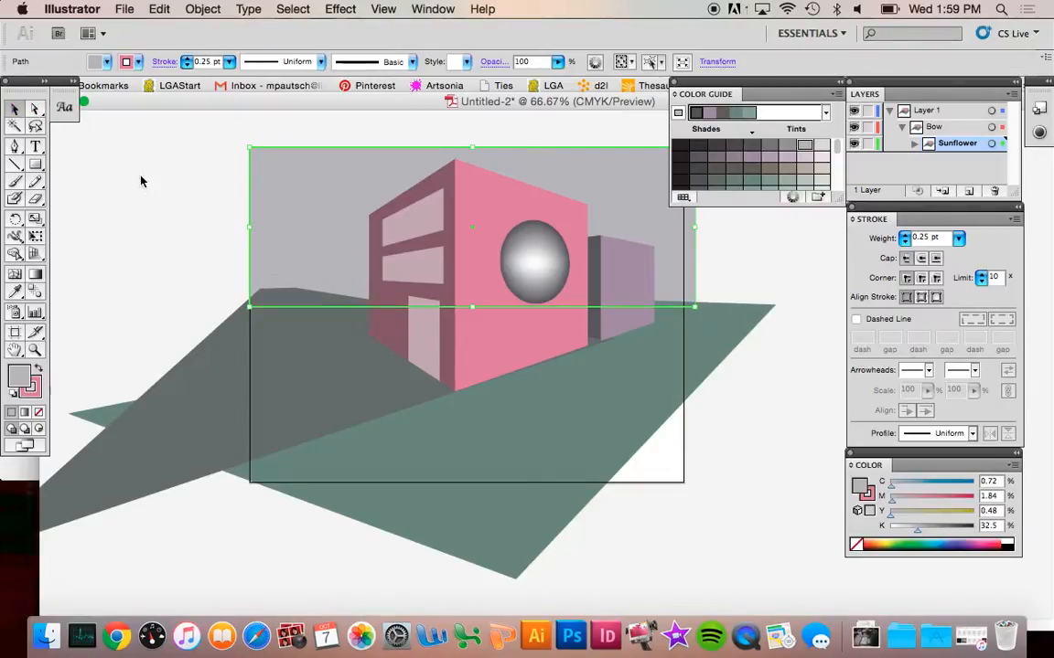
{"action": "left_click", "coordinate": [141, 176]}
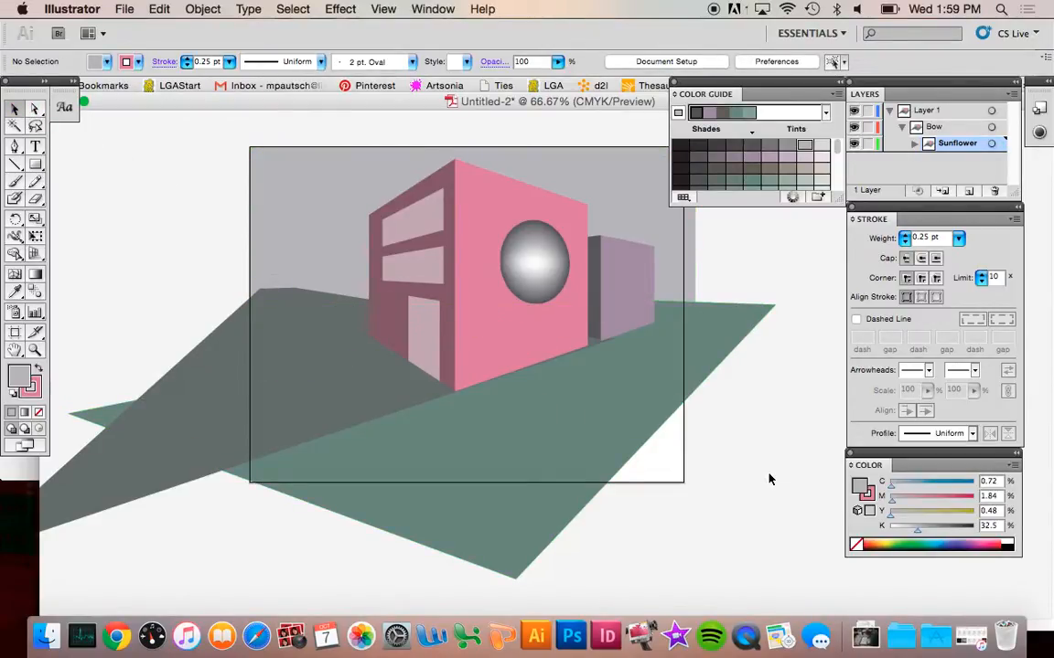